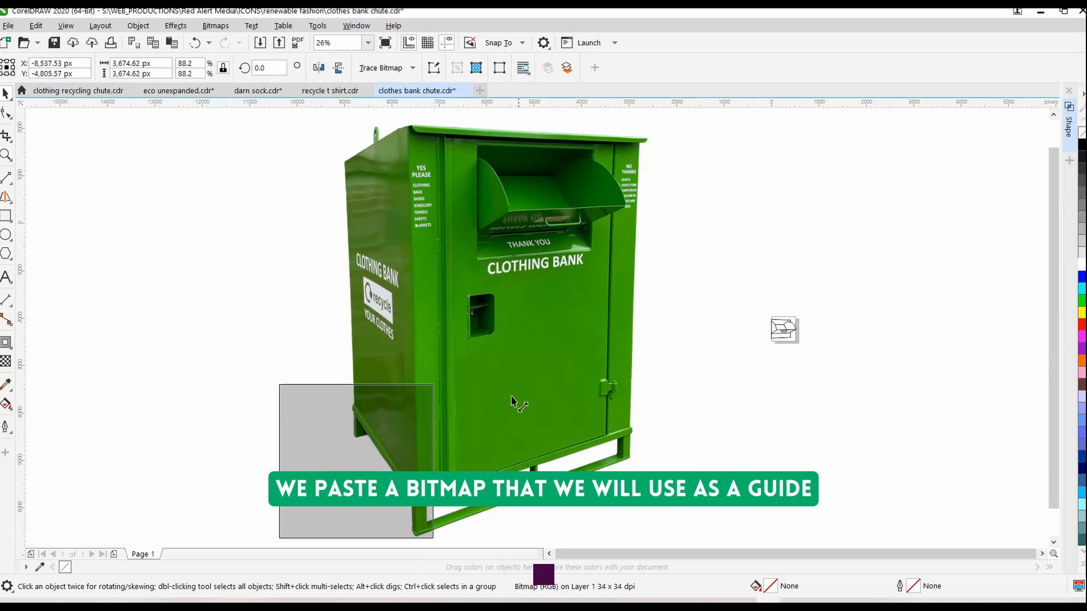
# Scale the clothing bank bitmap down and place it beside the finished chute drawing
pyautogui.moveTo(315, 496); pyautogui.dragTo(730, 341)
pyautogui.press('z')
pyautogui.moveTo(672, 271); pyautogui.dragTo(832, 437)
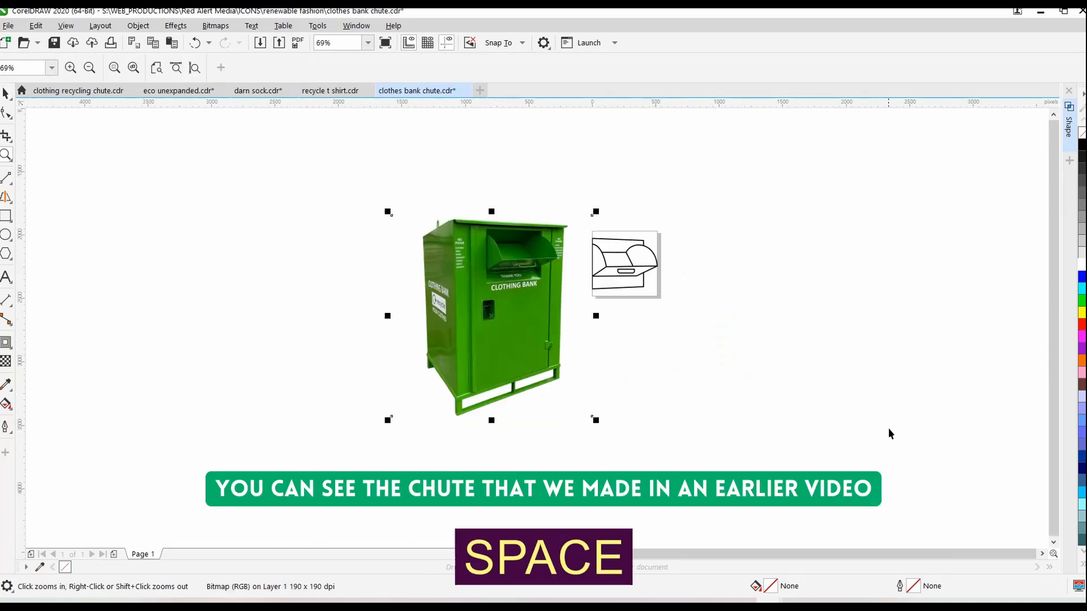
# Group the six chute line objects and position the group over the chute in the clothing bank bitmap
pyautogui.press('space')
pyautogui.moveTo(639, 264); pyautogui.dragTo(561, 318)
pyautogui.hotkey('ctrl', 'g')
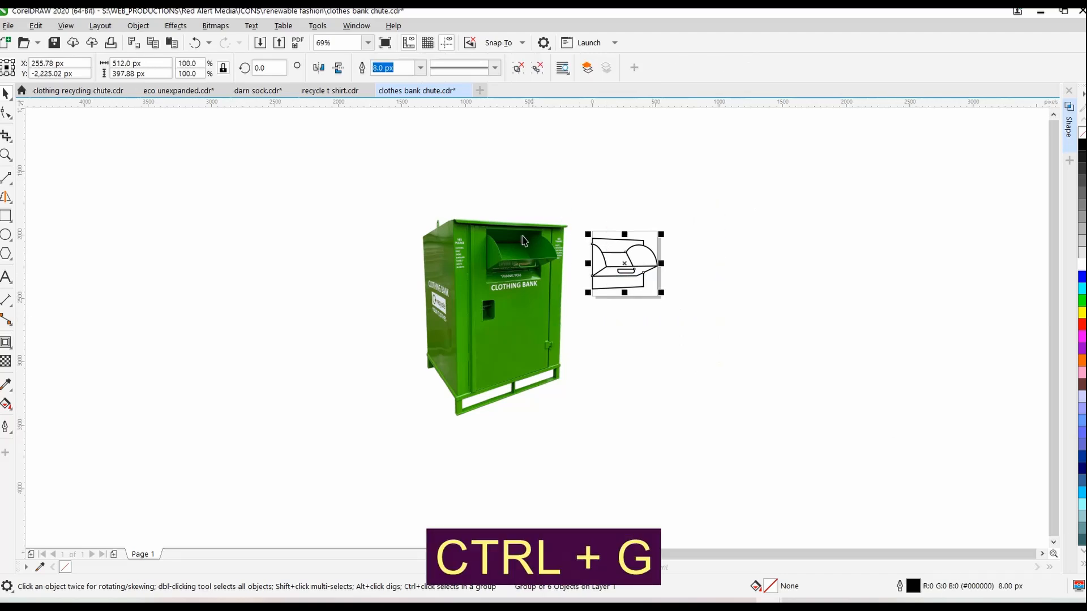
pyautogui.press('z')
pyautogui.moveTo(686, 316); pyautogui.dragTo(419, 196)
pyautogui.press('space')
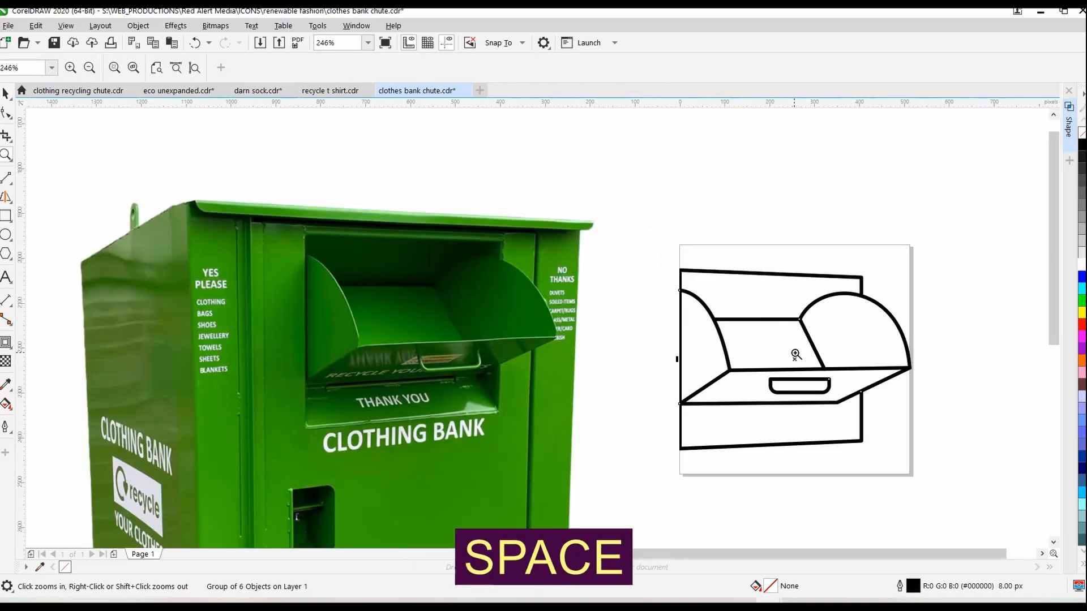
pyautogui.moveTo(791, 360)
pyautogui.mouseDown()
pyautogui.moveTo(319, 307)
pyautogui.moveTo(404, 330)
pyautogui.moveTo(423, 324)
pyautogui.mouseUp()
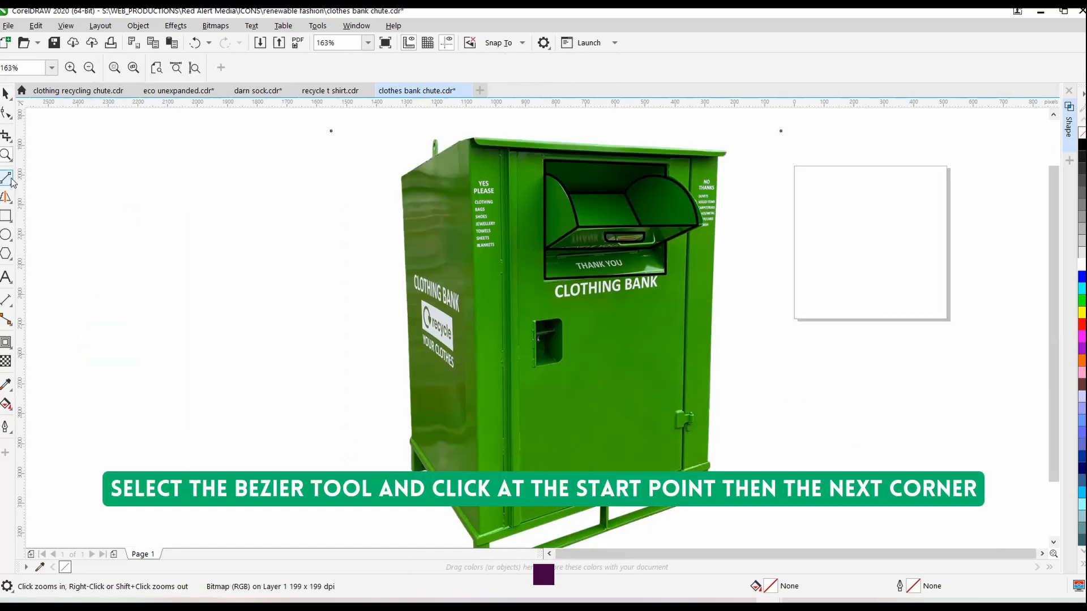
# Trace the container's outer silhouette with the Bézier tool as a closed six-corner curve, about 1,062 by 1,341 px
pyautogui.click(11, 181)
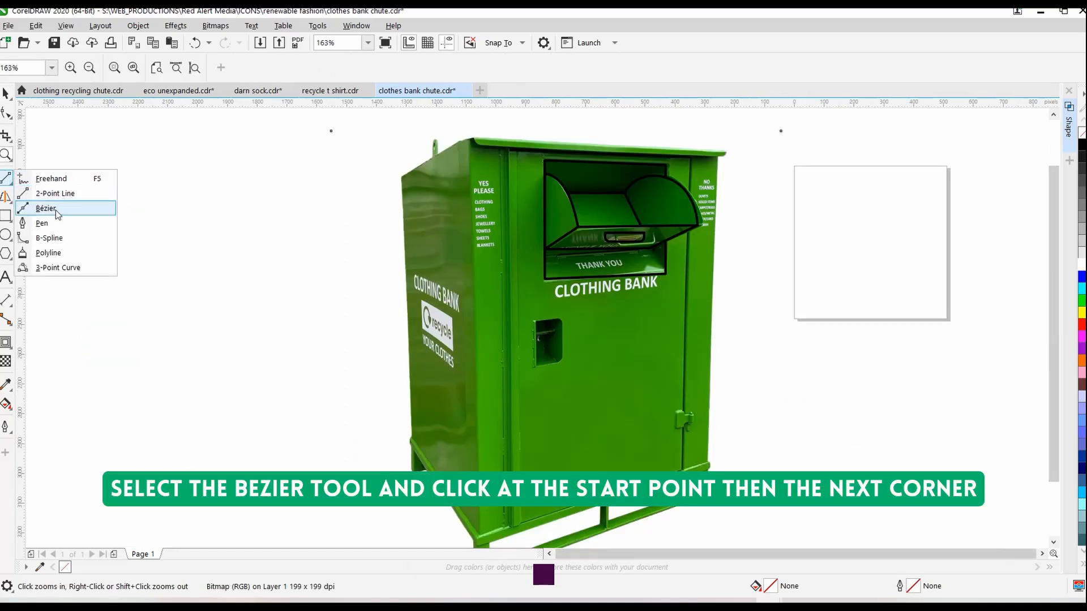
pyautogui.click(46, 208)
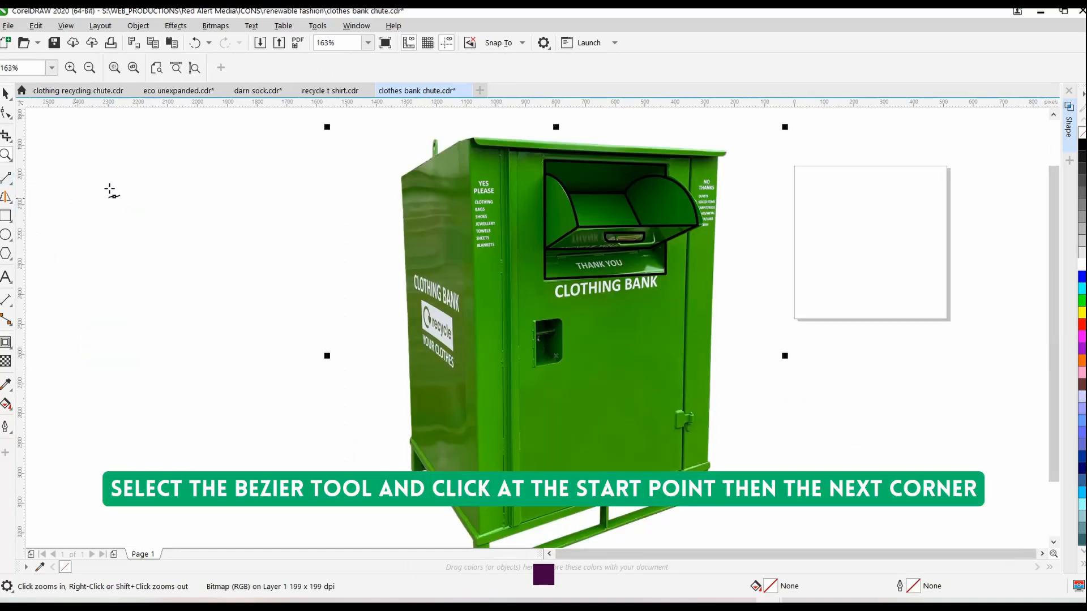
pyautogui.click(473, 141)
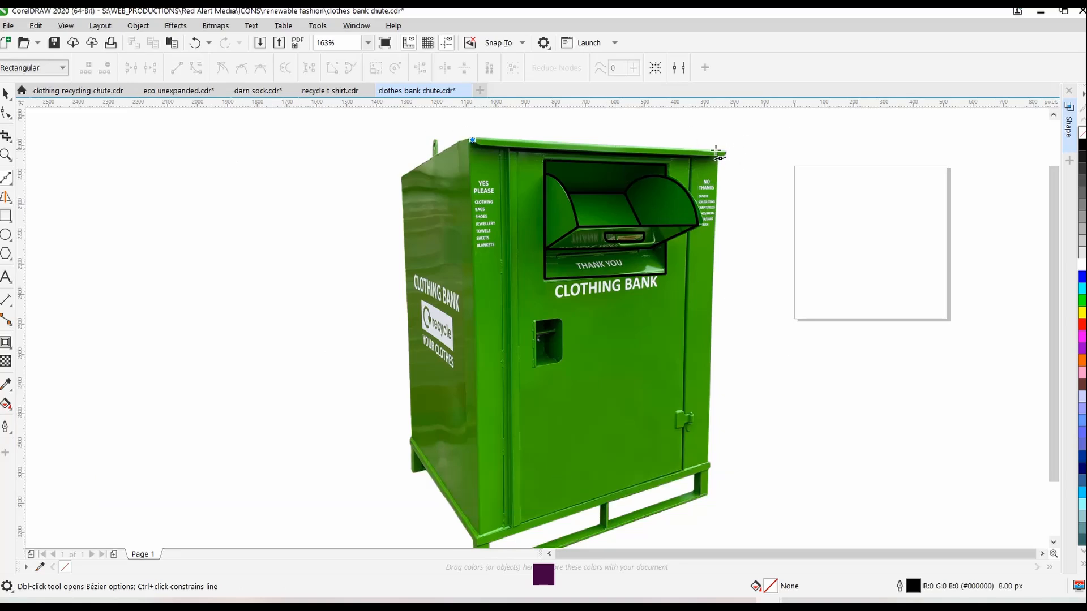
pyautogui.click(718, 154)
pyautogui.click(709, 468)
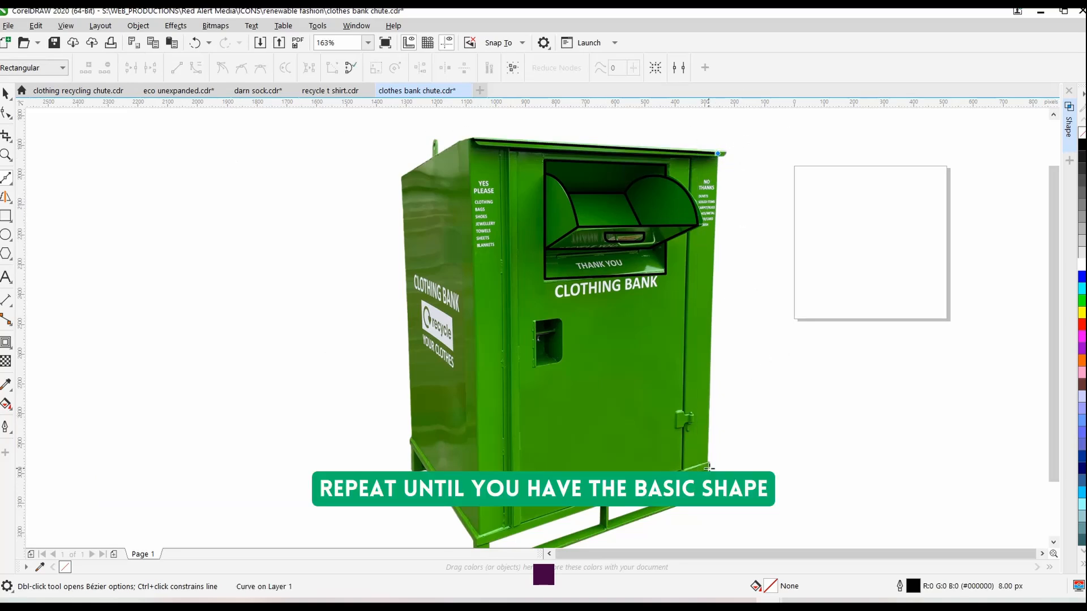
pyautogui.click(709, 468)
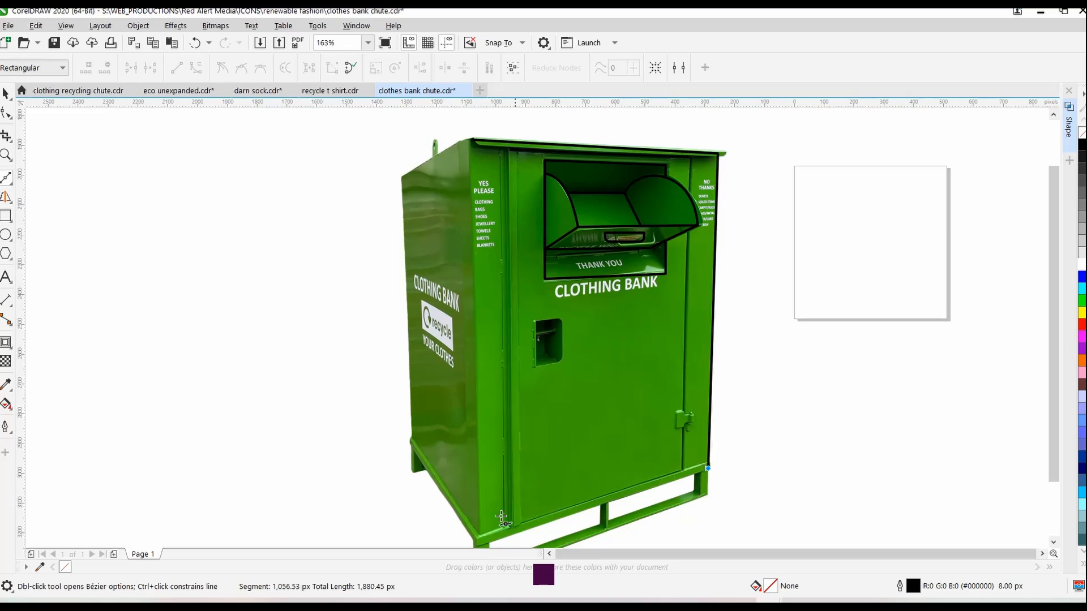
pyautogui.click(472, 540)
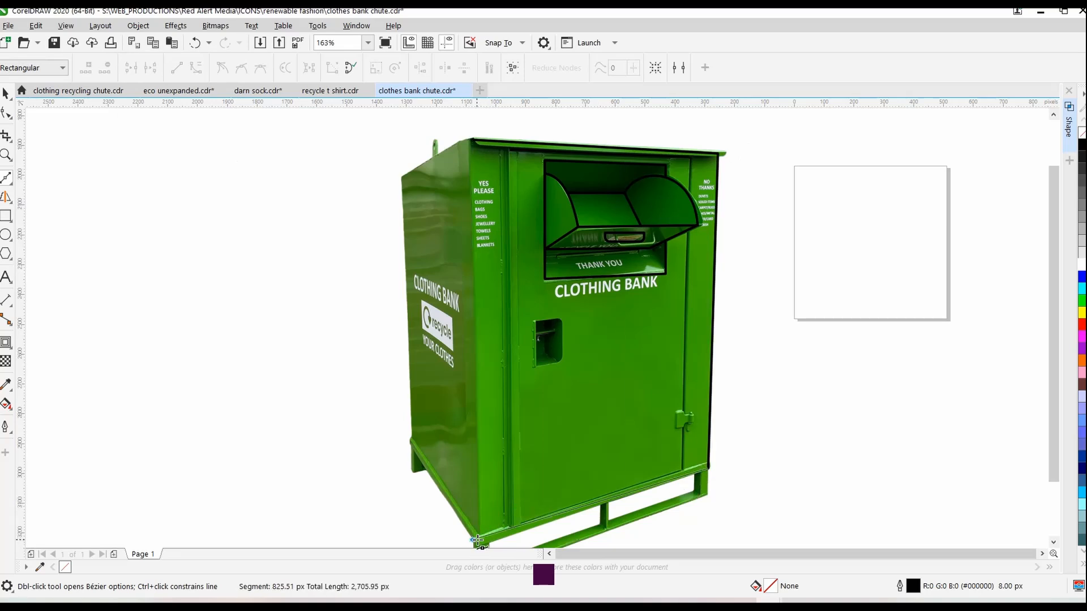
pyautogui.click(414, 444)
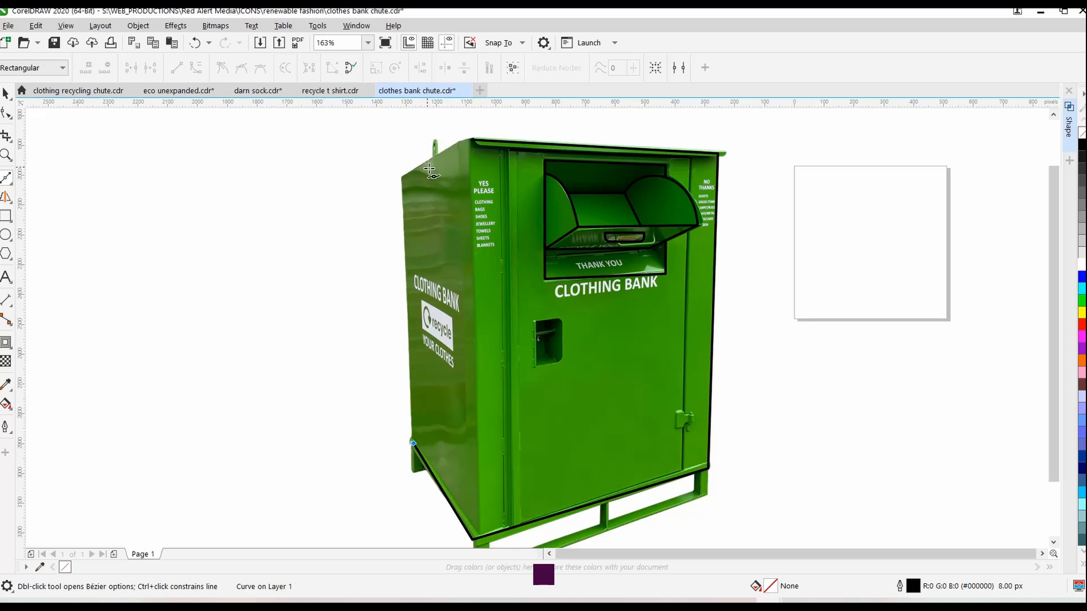
pyautogui.click(401, 177)
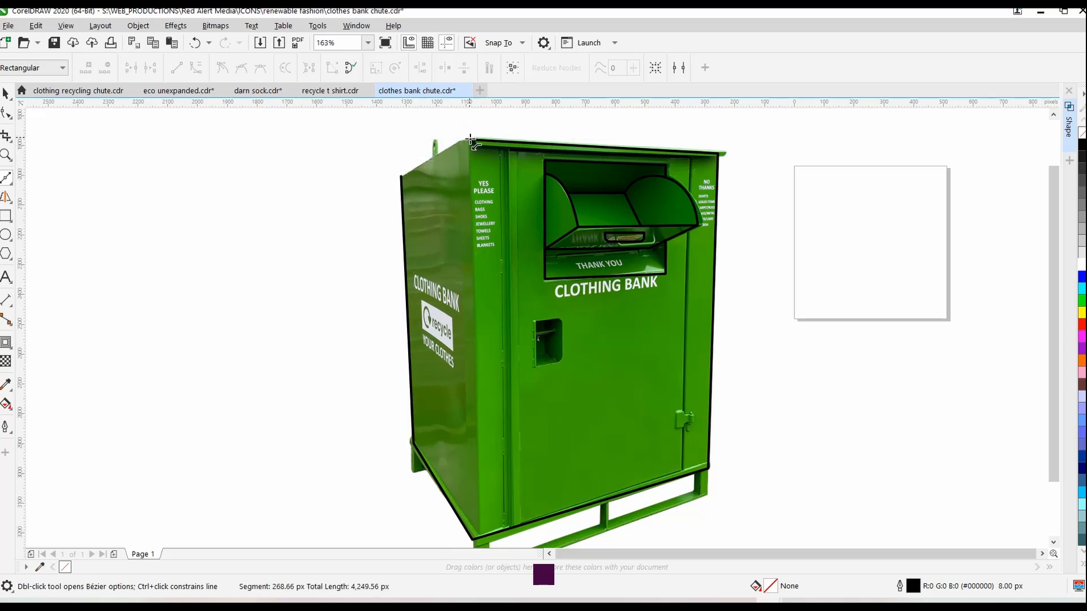
pyautogui.click(473, 140)
pyautogui.press('space')
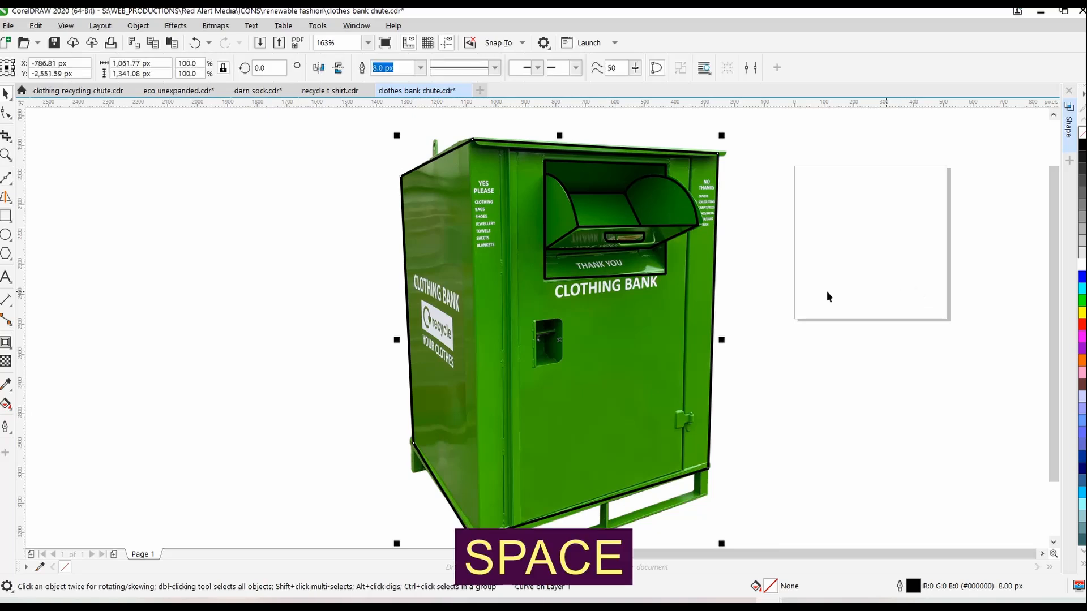
pyautogui.click(49, 131)
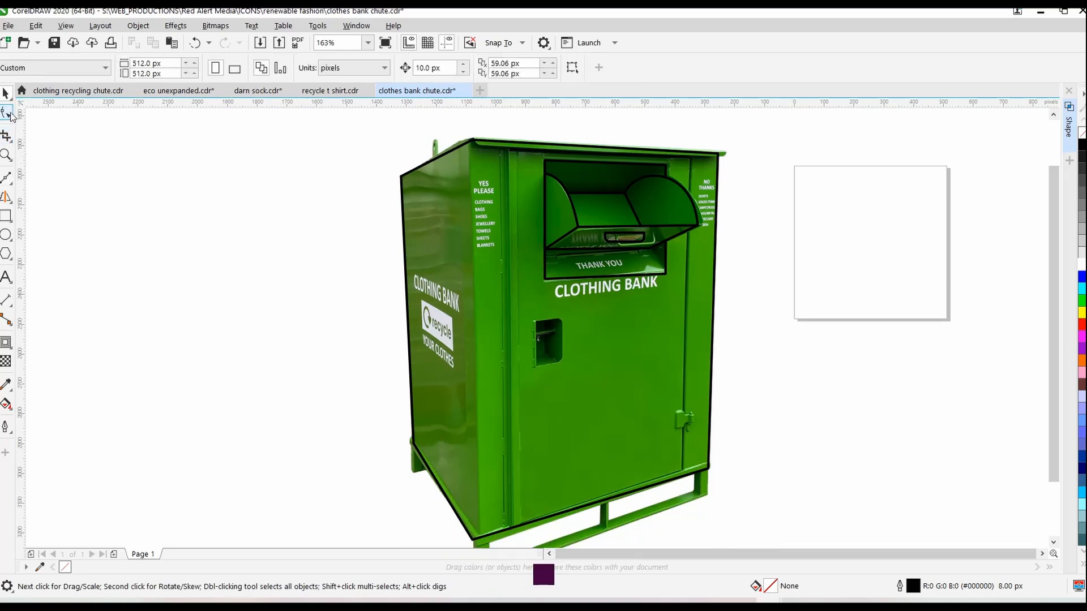
# Trace the container's front door panel around the chute with the Bézier tool as a closed four-corner curve
pyautogui.click(12, 181)
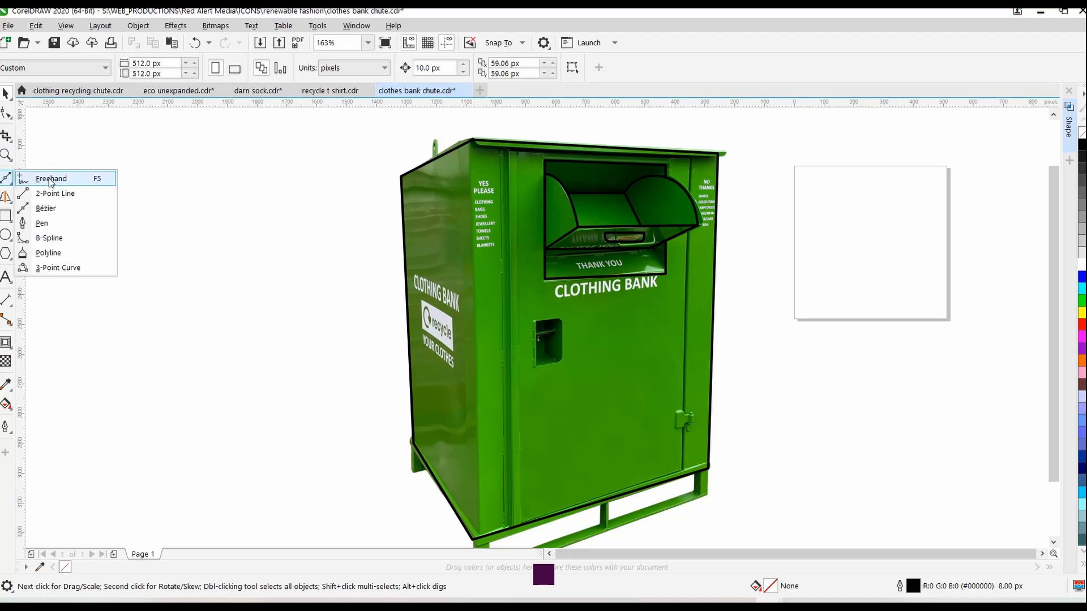
pyautogui.click(46, 209)
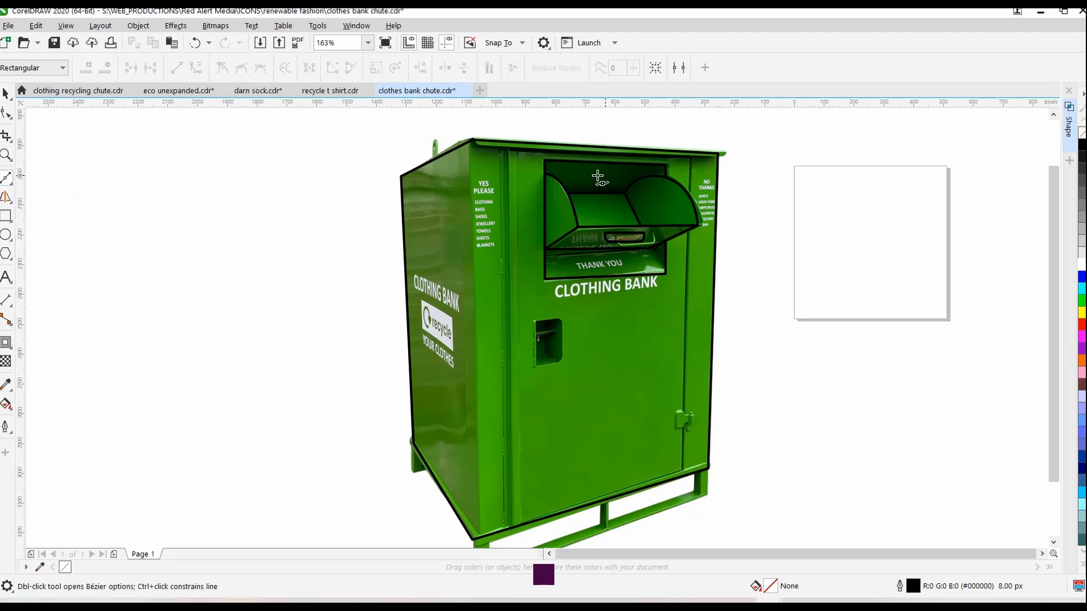
pyautogui.click(508, 153)
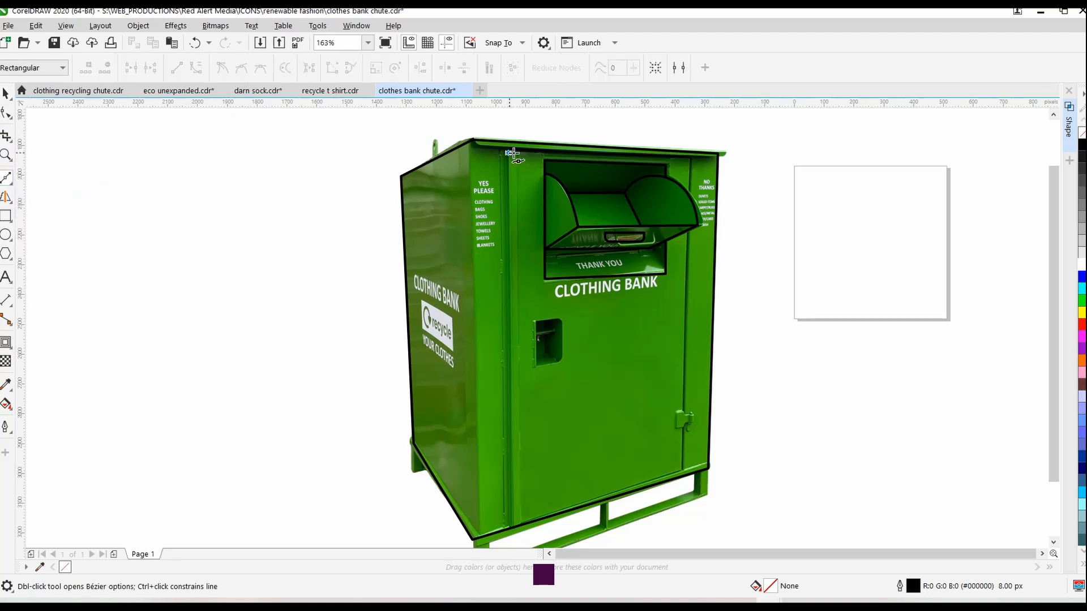
pyautogui.click(690, 160)
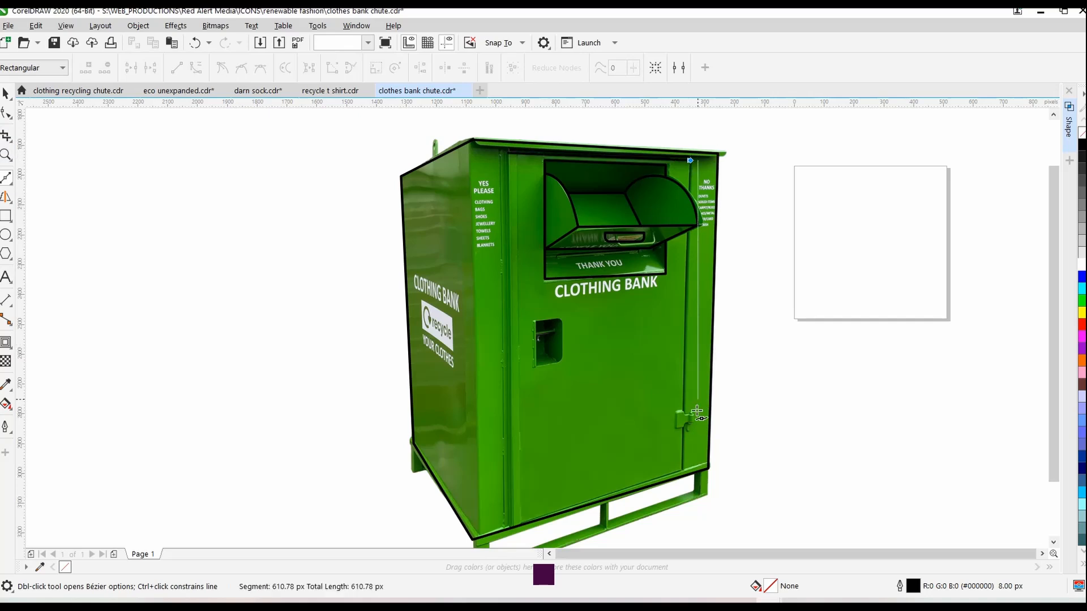
pyautogui.click(677, 463)
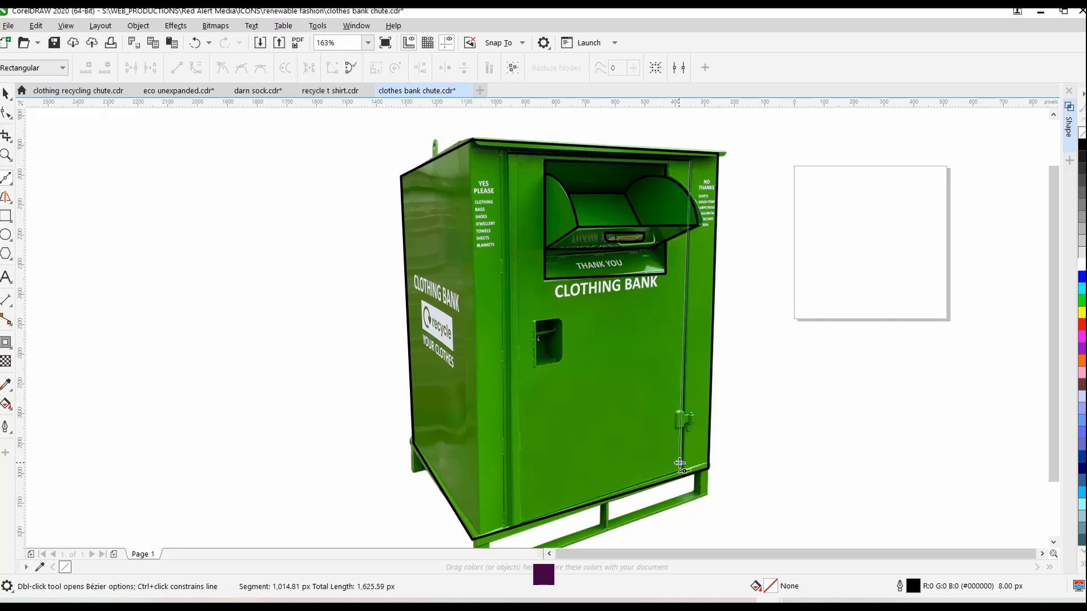
pyautogui.click(507, 522)
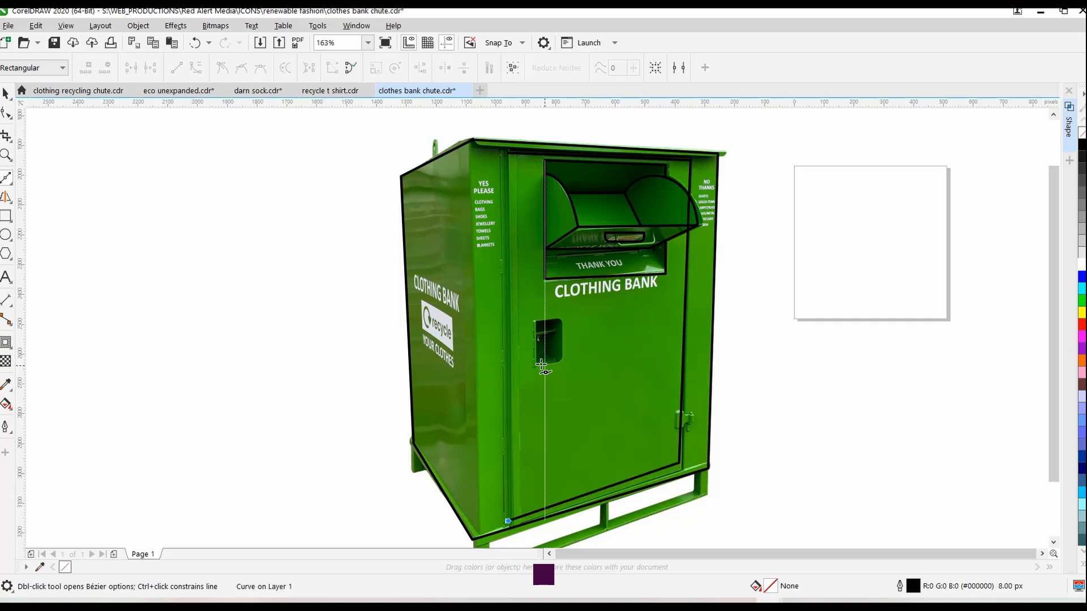
pyautogui.click(508, 154)
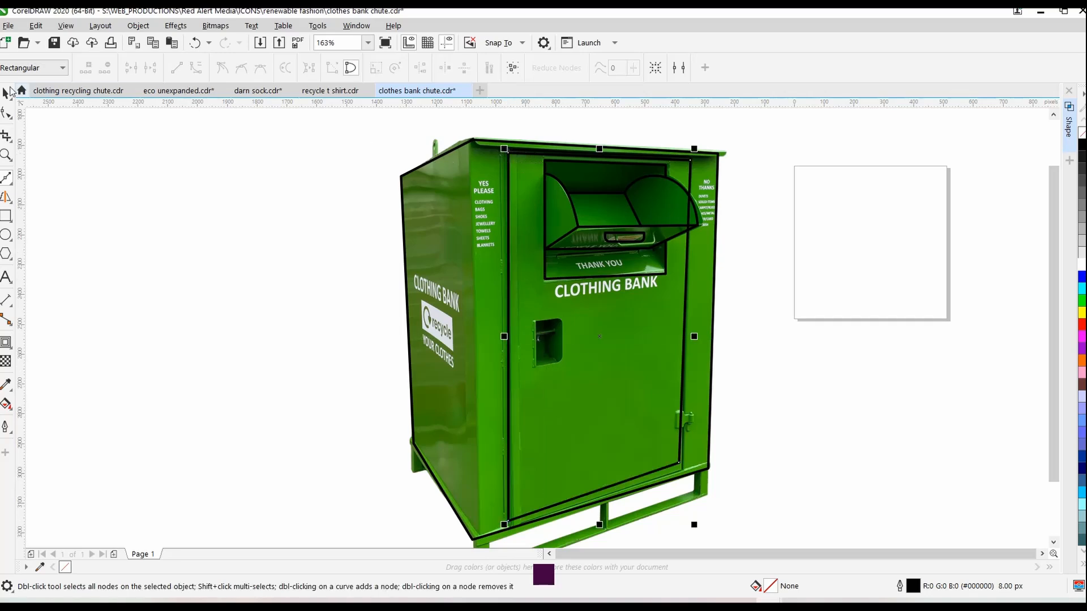
# Move the clothing bank bitmap to the left, clear of the traced line drawing
pyautogui.click(208, 232)
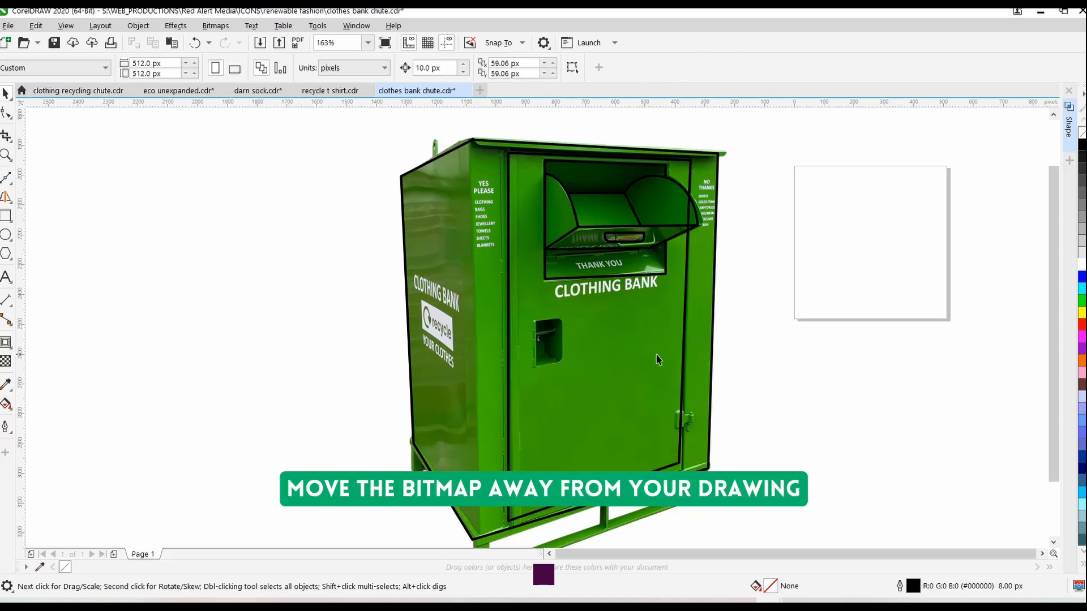
pyautogui.moveTo(670, 372)
pyautogui.mouseDown()
pyautogui.moveTo(388, 371)
pyautogui.moveTo(207, 356)
pyautogui.mouseUp()
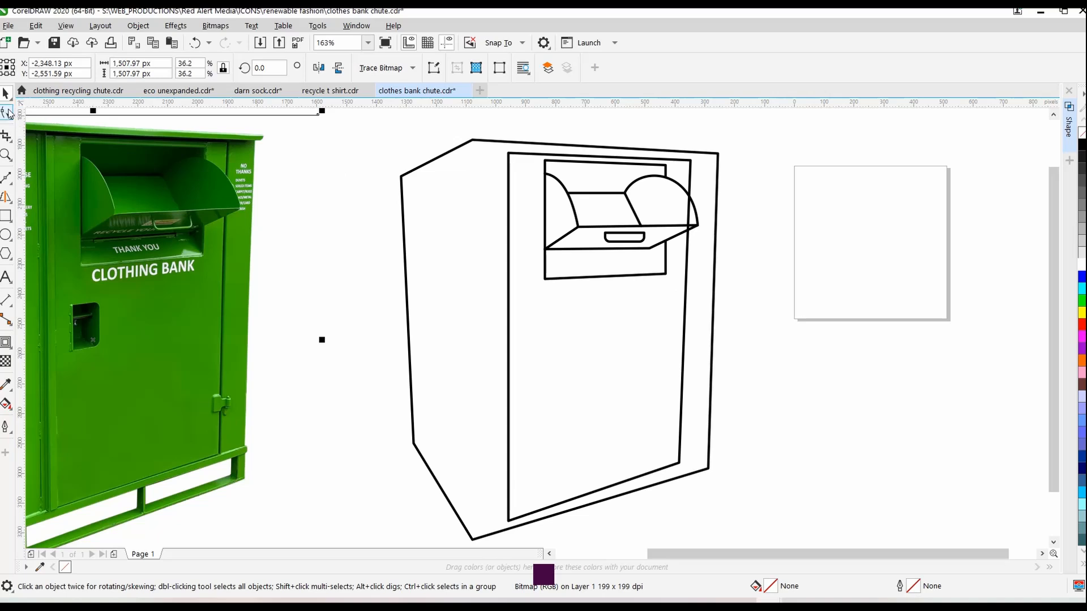
# Shift the silhouette's upper-left node inward so it sits above the lower-left node
pyautogui.click(7, 113)
pyautogui.click(423, 174)
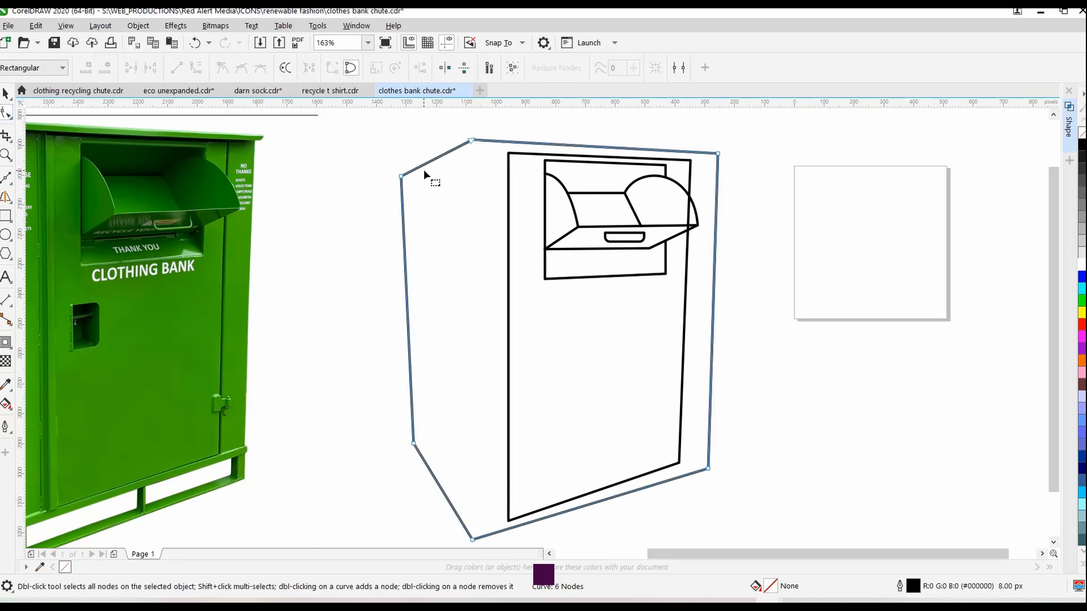
pyautogui.moveTo(407, 178)
pyautogui.mouseDown()
pyautogui.moveTo(427, 174)
pyautogui.moveTo(415, 174)
pyautogui.mouseUp()
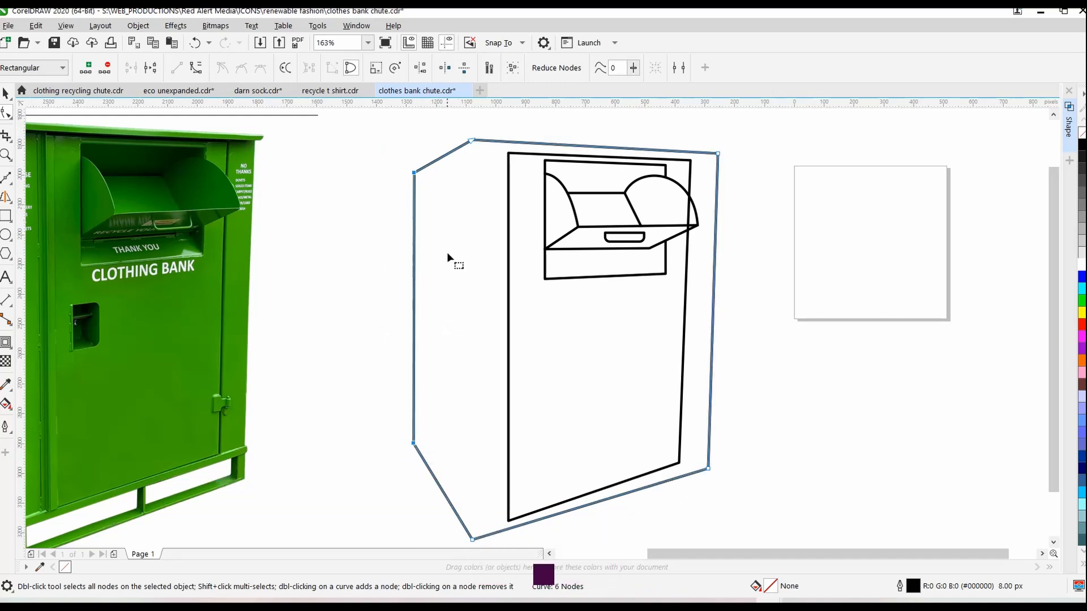
# Try a horizontal node alignment on the silhouette's two left-side nodes, and undo it
pyautogui.click(421, 68)
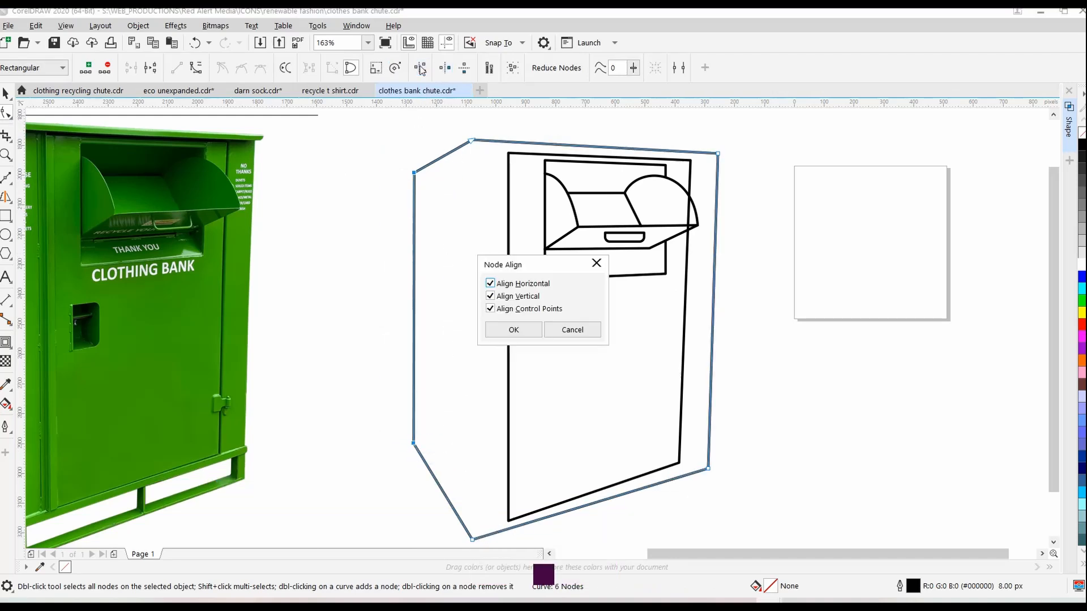
pyautogui.click(508, 300)
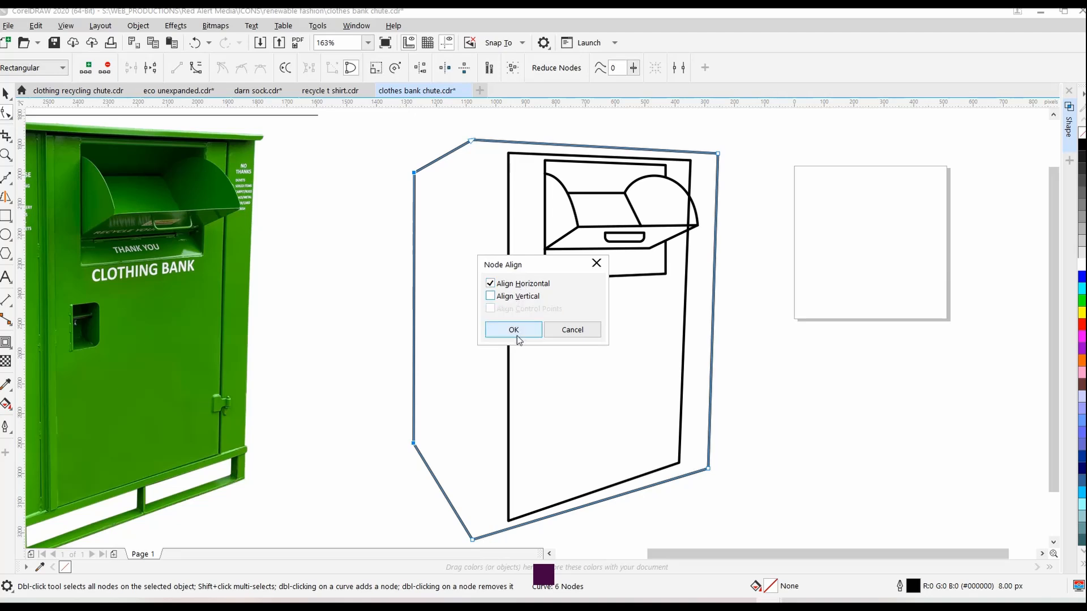
pyautogui.click(515, 330)
pyautogui.hotkey('ctrl', 'z')
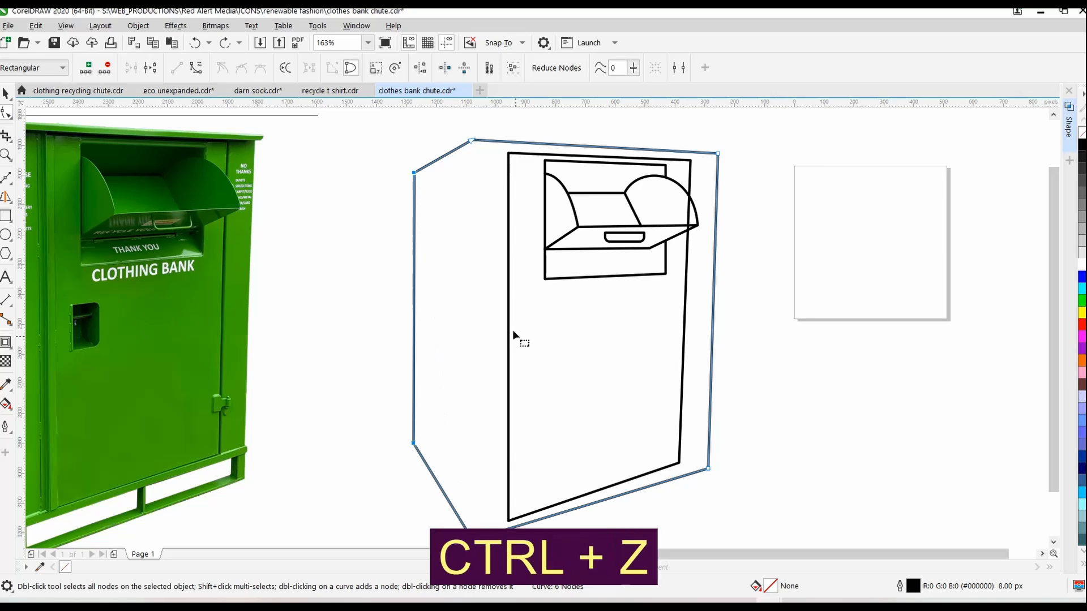
# Align the silhouette's upper-left and lower-left nodes using only the Align Vertical option
pyautogui.moveTo(385, 153); pyautogui.dragTo(436, 430)
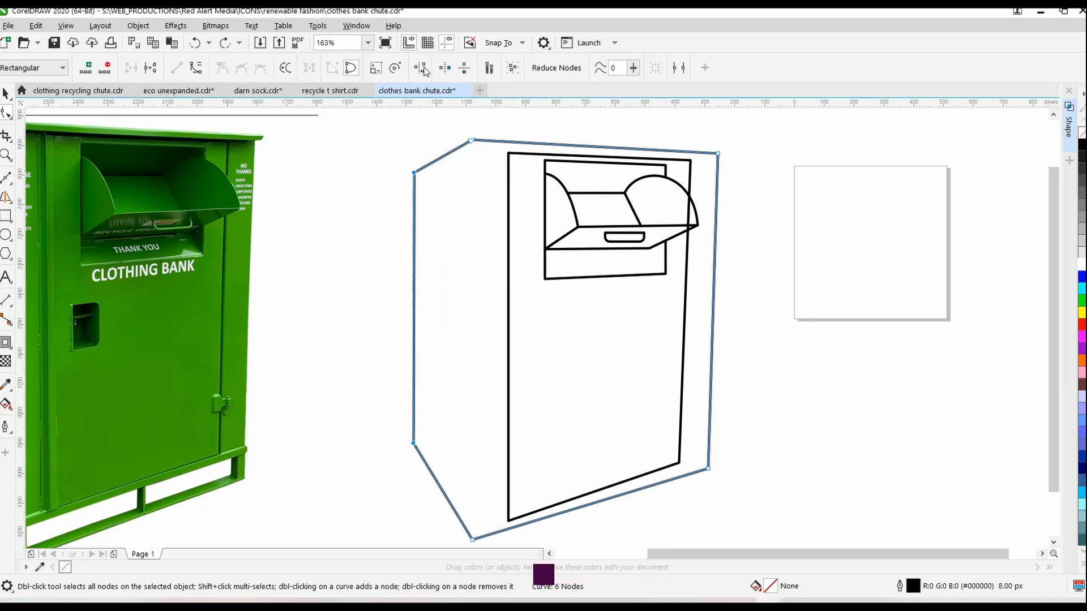
pyautogui.click(422, 69)
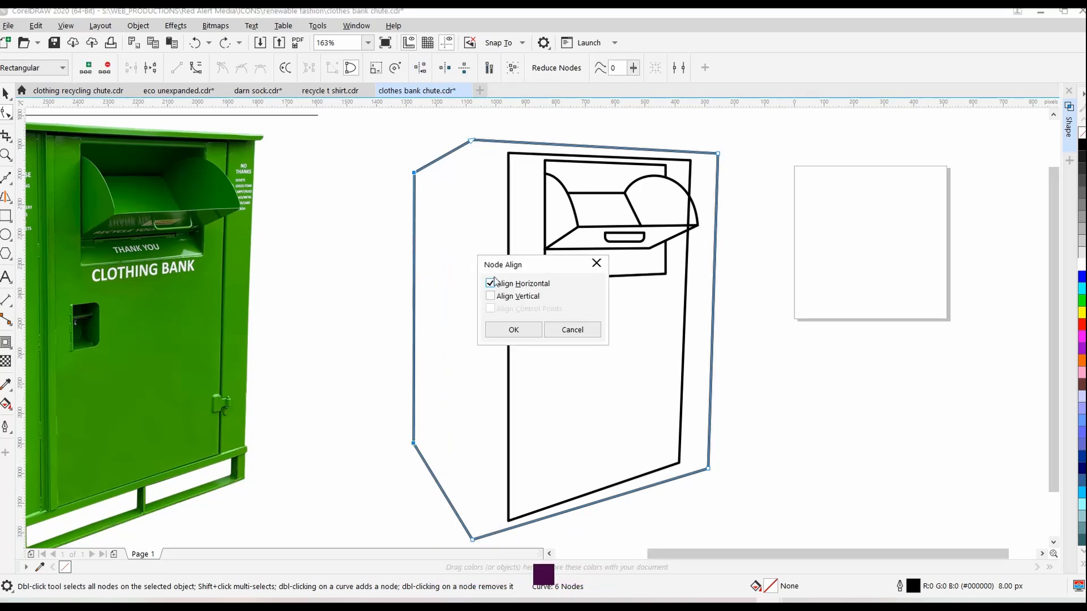
pyautogui.click(498, 297)
pyautogui.click(500, 283)
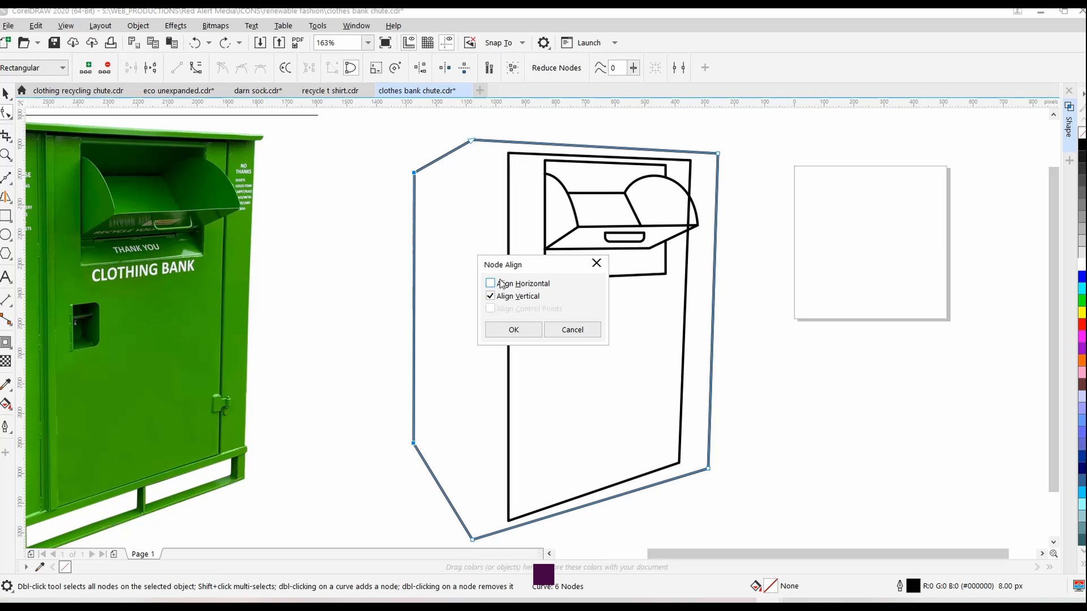
pyautogui.click(501, 329)
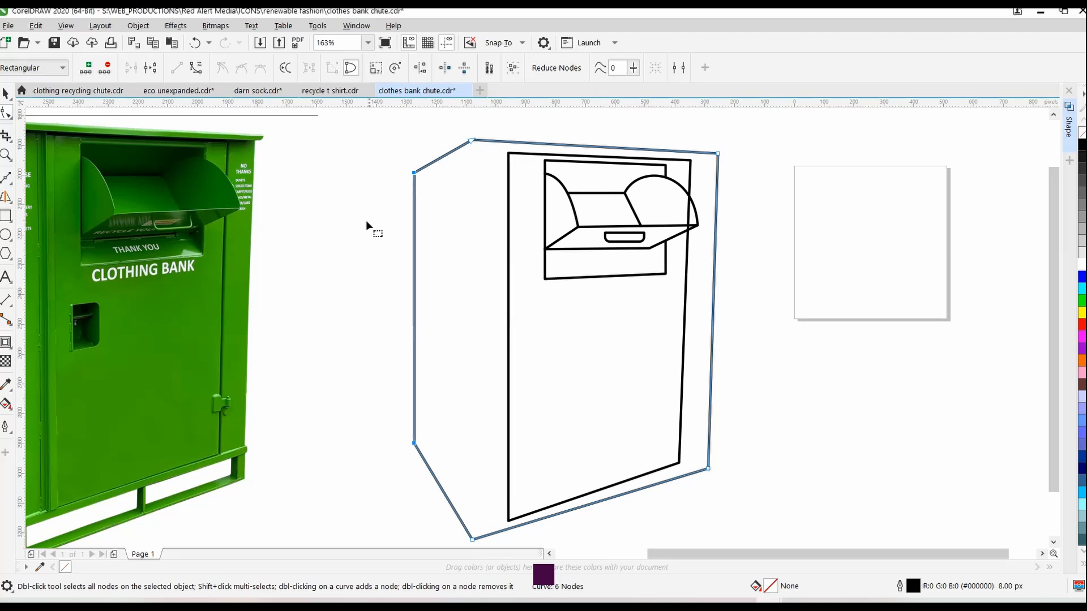
# Break the door panel's right edge just above the point where it crosses the chute's curved side
pyautogui.press('z')
pyautogui.moveTo(658, 171); pyautogui.dragTo(717, 261)
pyautogui.click(6, 113)
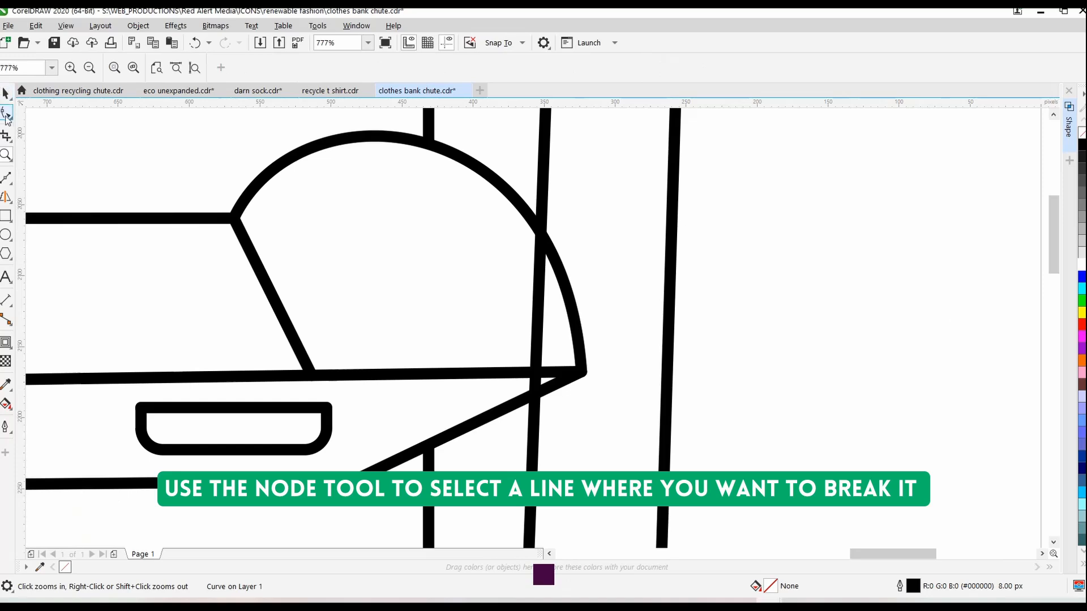
pyautogui.click(547, 198)
pyautogui.click(543, 198)
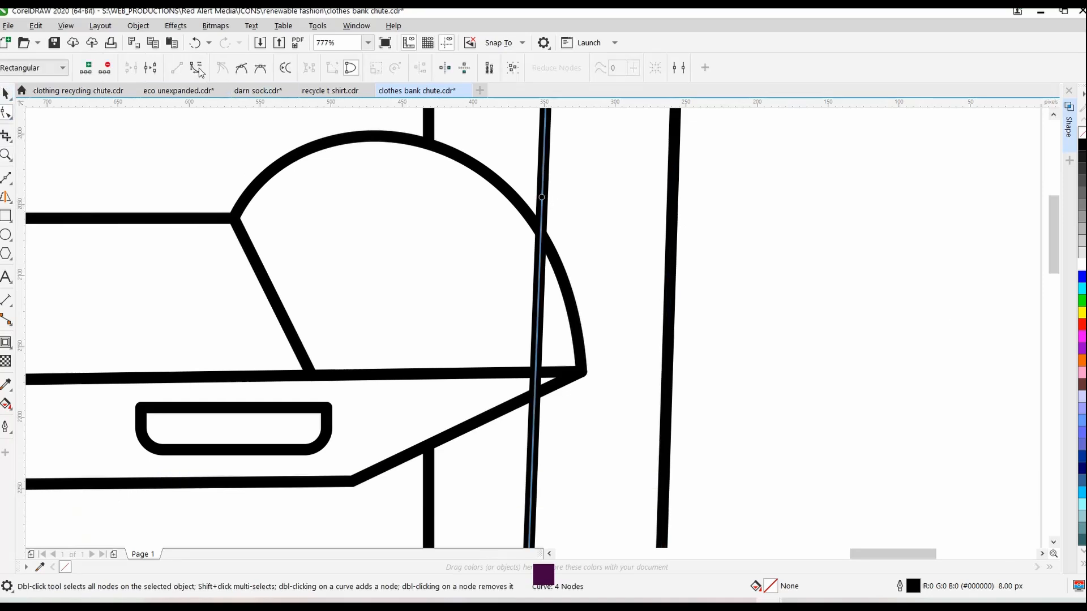
pyautogui.click(151, 69)
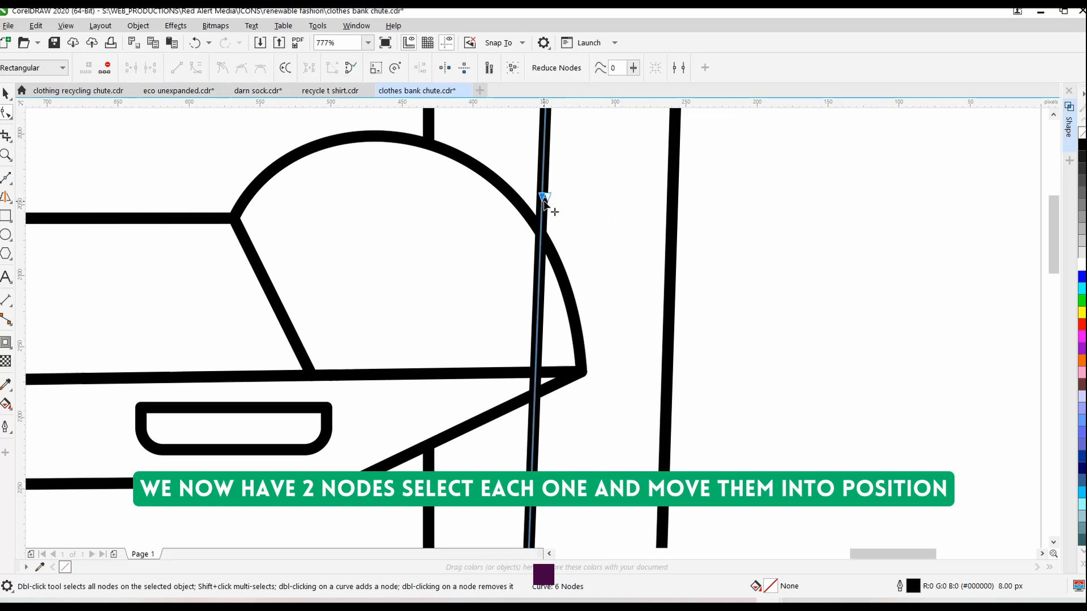
pyautogui.moveTo(544, 203); pyautogui.dragTo(617, 318)
pyautogui.hotkey('ctrl', 'z')
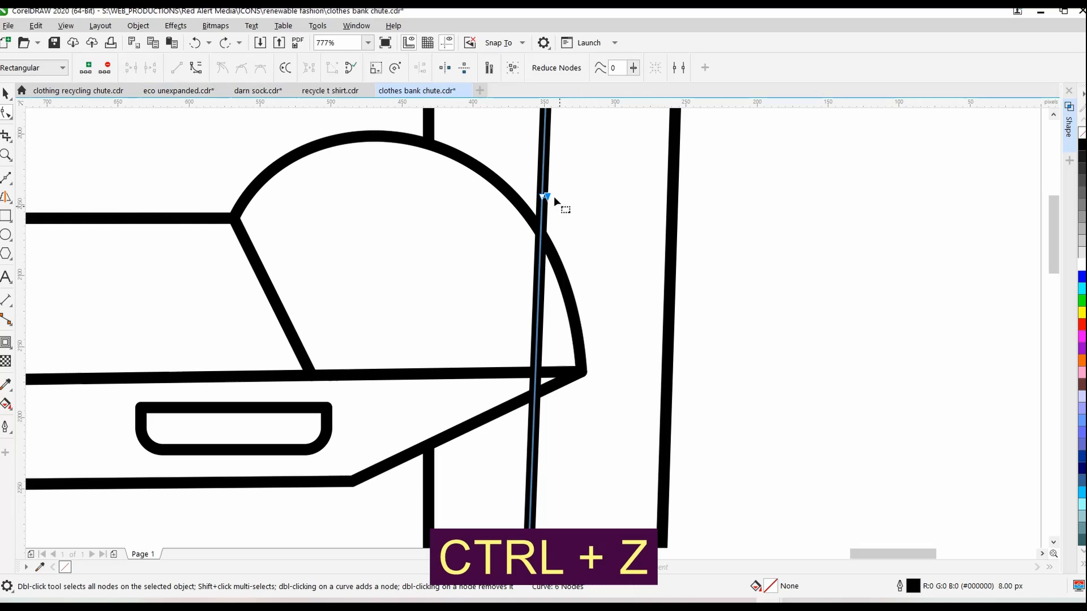
pyautogui.moveTo(544, 198); pyautogui.dragTo(544, 159)
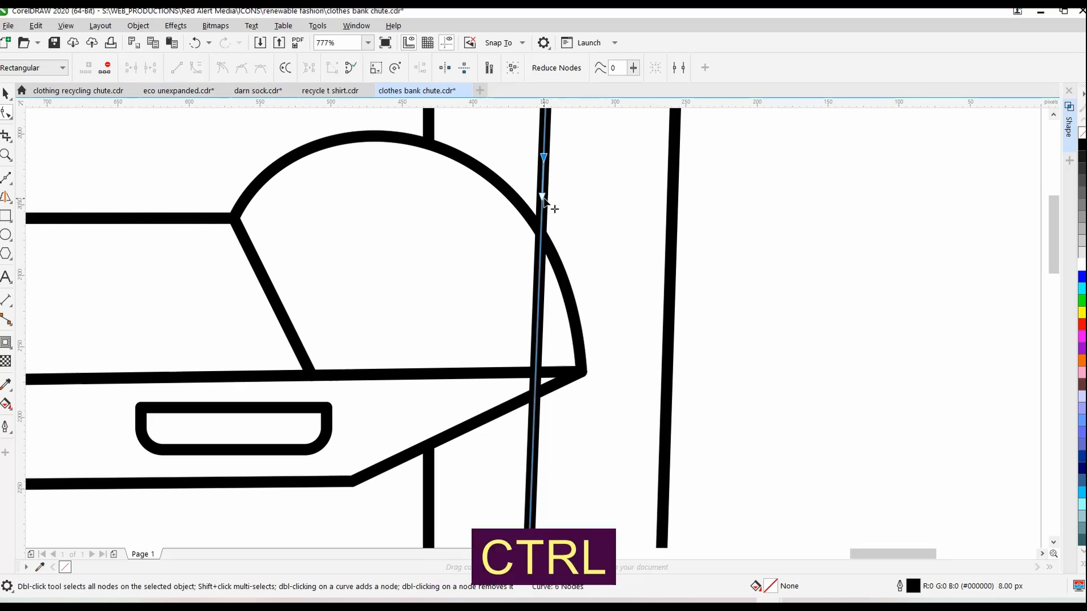
pyautogui.moveTo(543, 198); pyautogui.dragTo(536, 394)
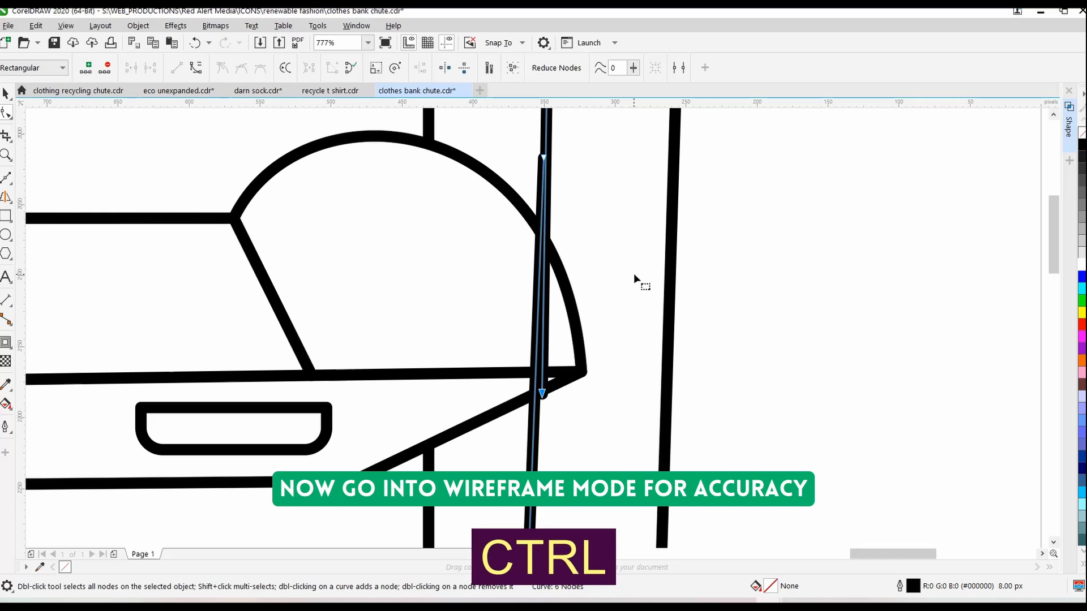
pyautogui.hotkey('ctrl', 'z')
pyautogui.hotkey('ctrl', 'z')
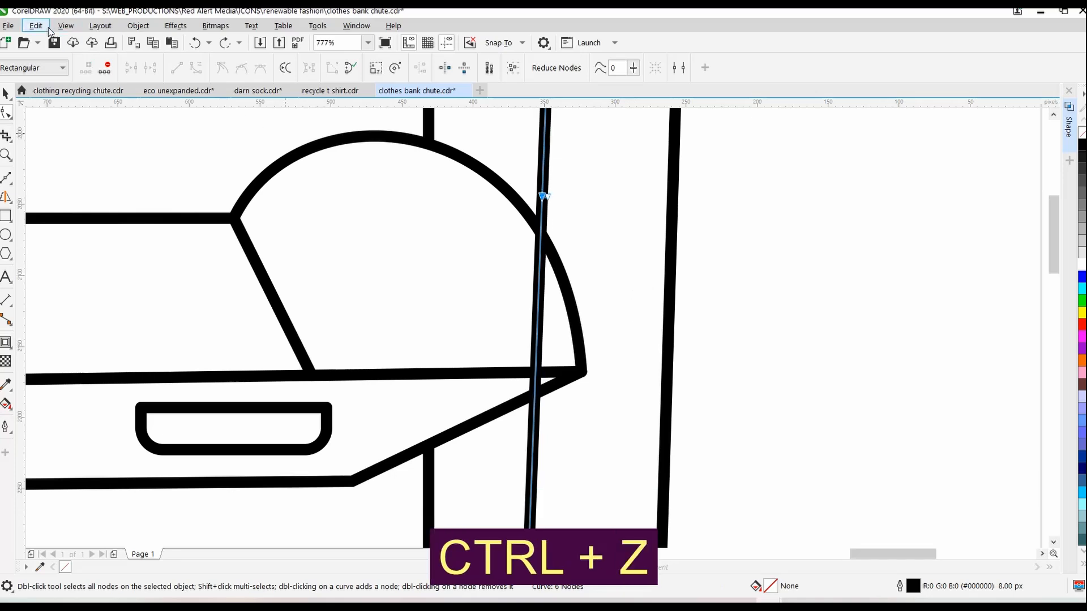
# Switch to wireframe view and move the lower broken end of the door panel's right edge down to just below the chute's sloping edge
pyautogui.click(74, 28)
pyautogui.click(113, 43)
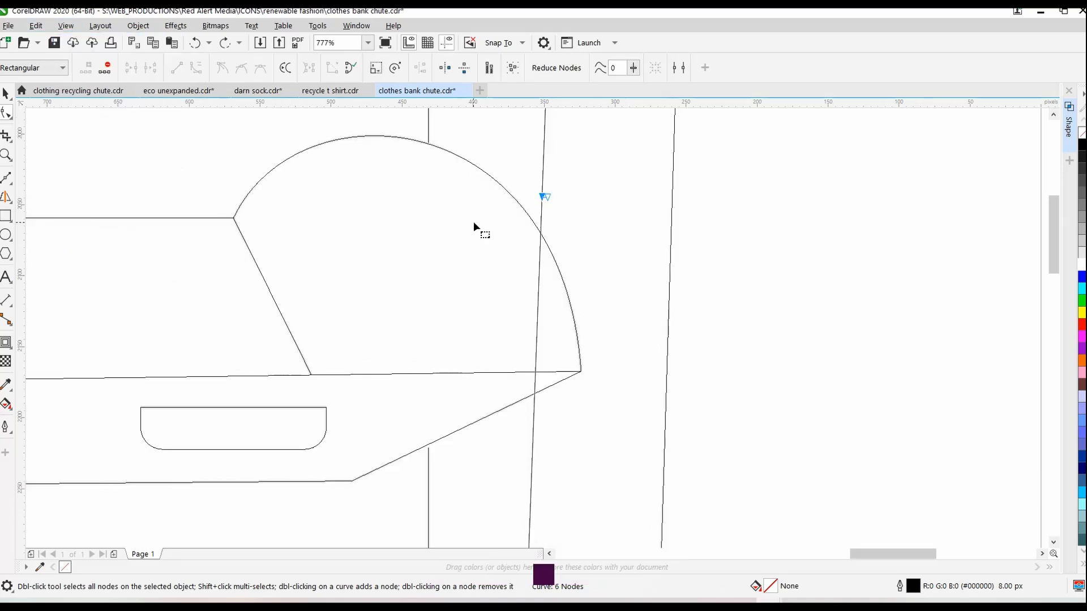
pyautogui.moveTo(537, 202); pyautogui.dragTo(597, 197)
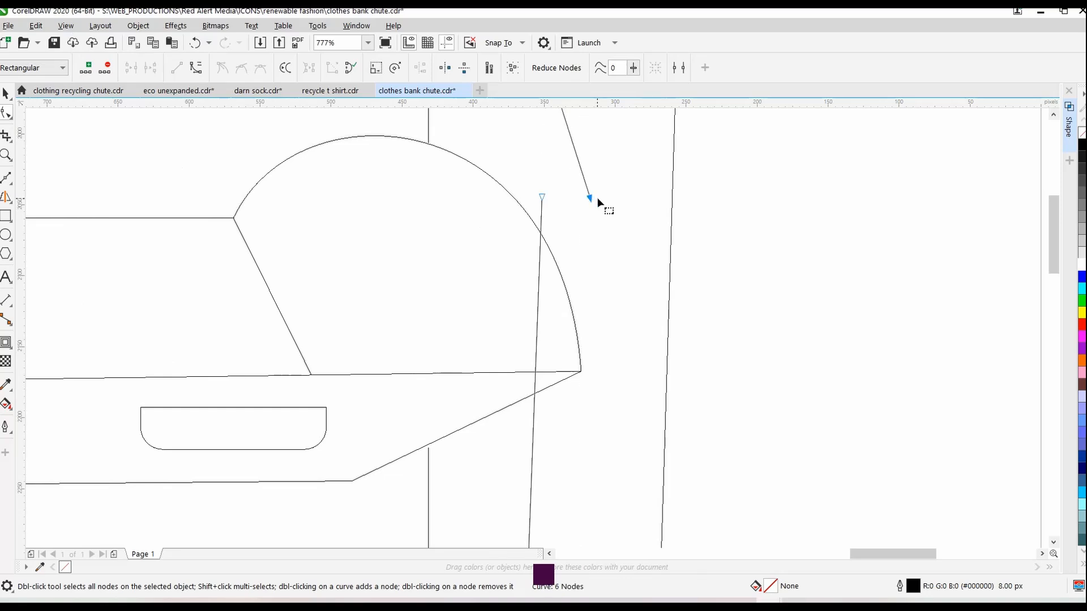
pyautogui.hotkey('ctrl', 'z')
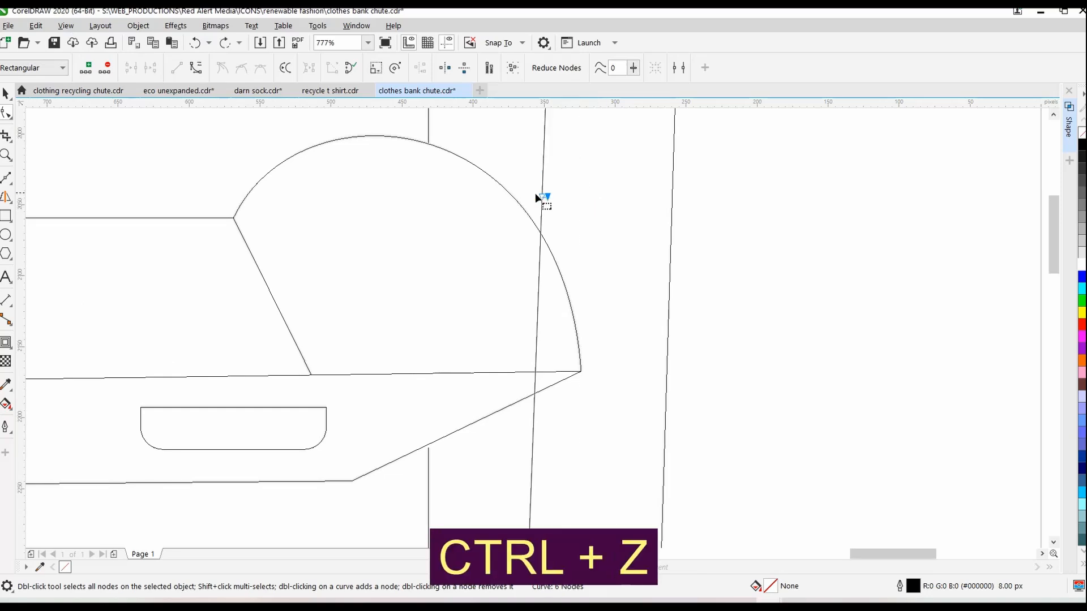
pyautogui.moveTo(543, 198); pyautogui.dragTo(534, 397)
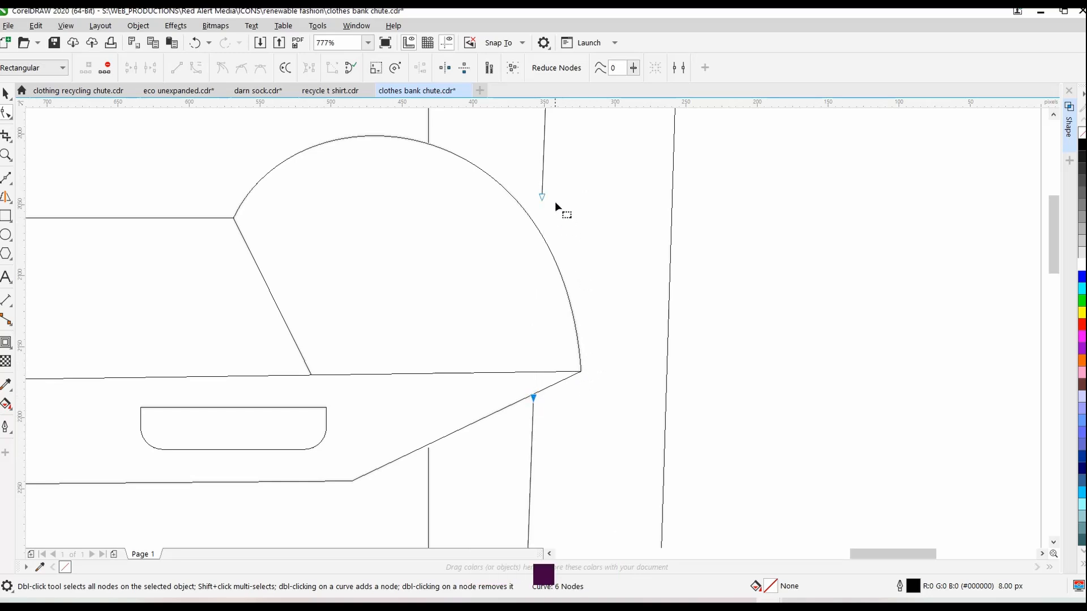
# Move the upper broken end of the door panel's right edge down exactly onto the chute's curved side
pyautogui.moveTo(542, 195); pyautogui.dragTo(536, 247)
pyautogui.press('z')
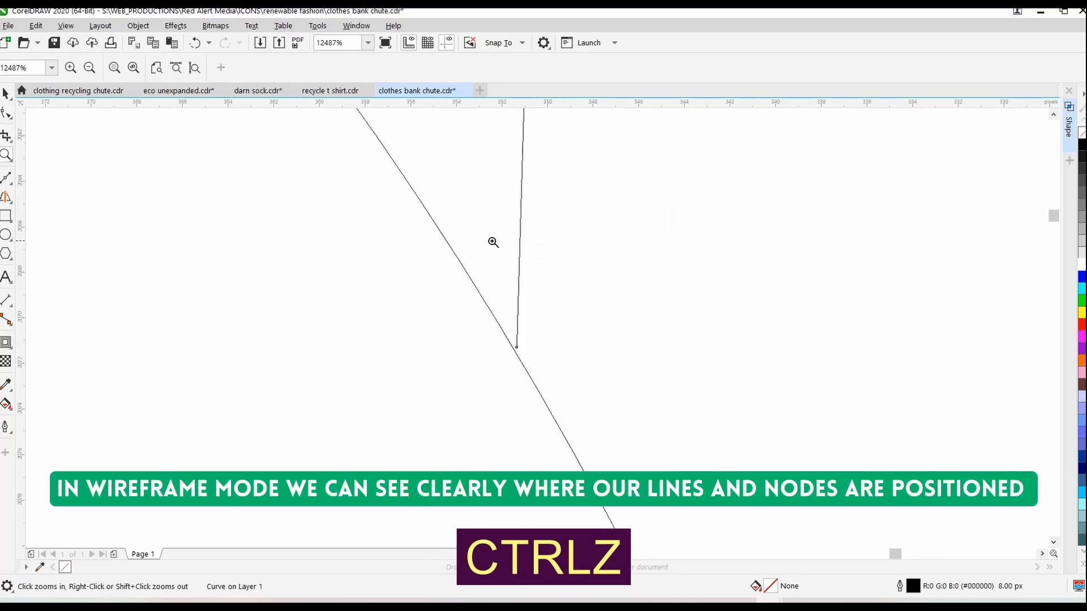
pyautogui.click(10, 116)
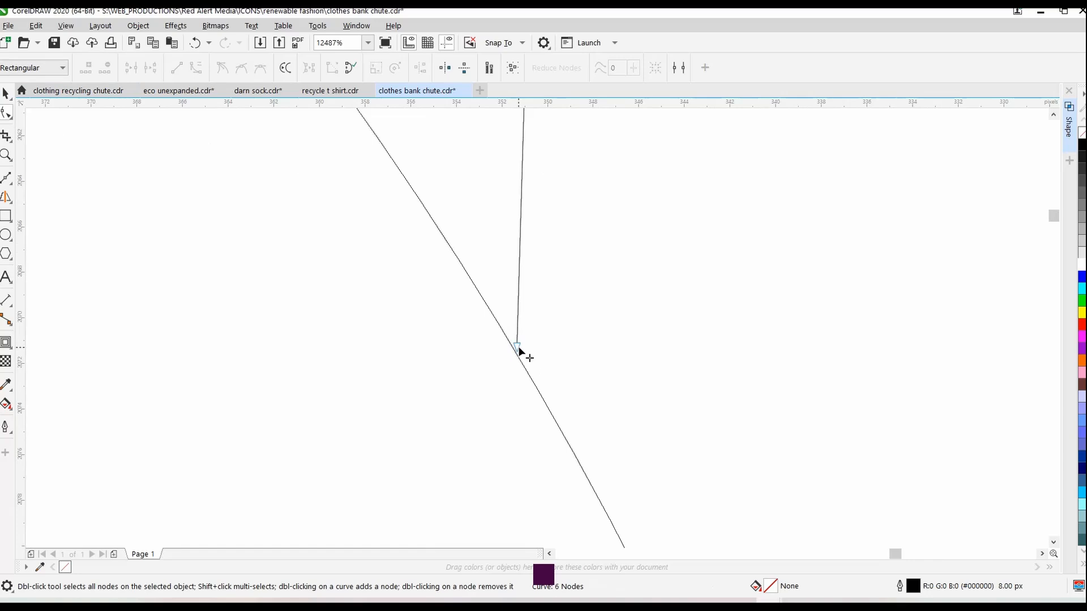
pyautogui.moveTo(519, 349); pyautogui.dragTo(520, 356)
pyautogui.press('ctrl')
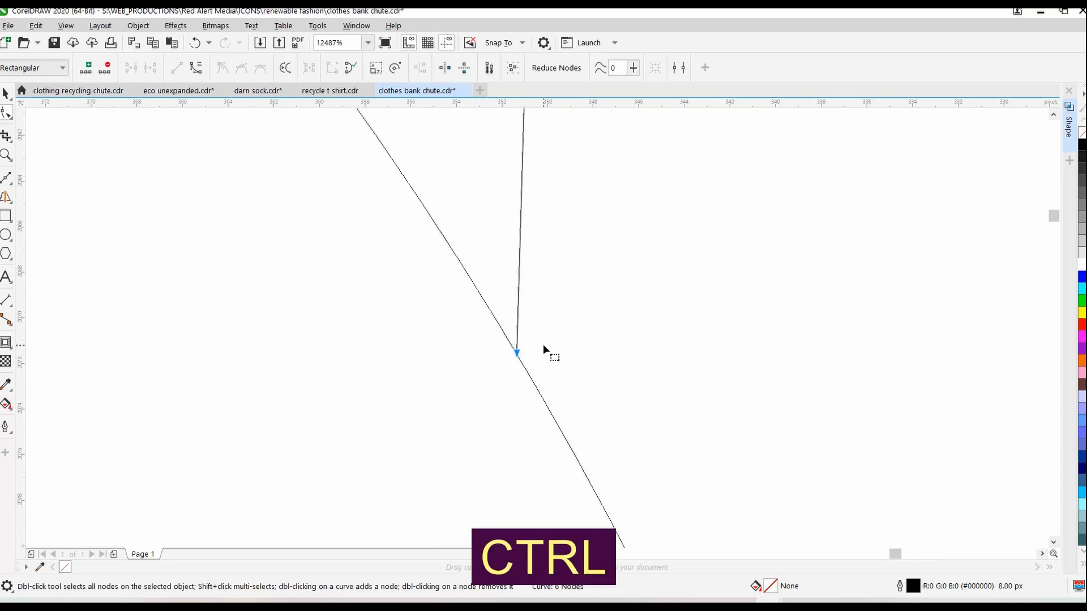
pyautogui.scroll(-1, 542, 344)
pyautogui.press('F3')
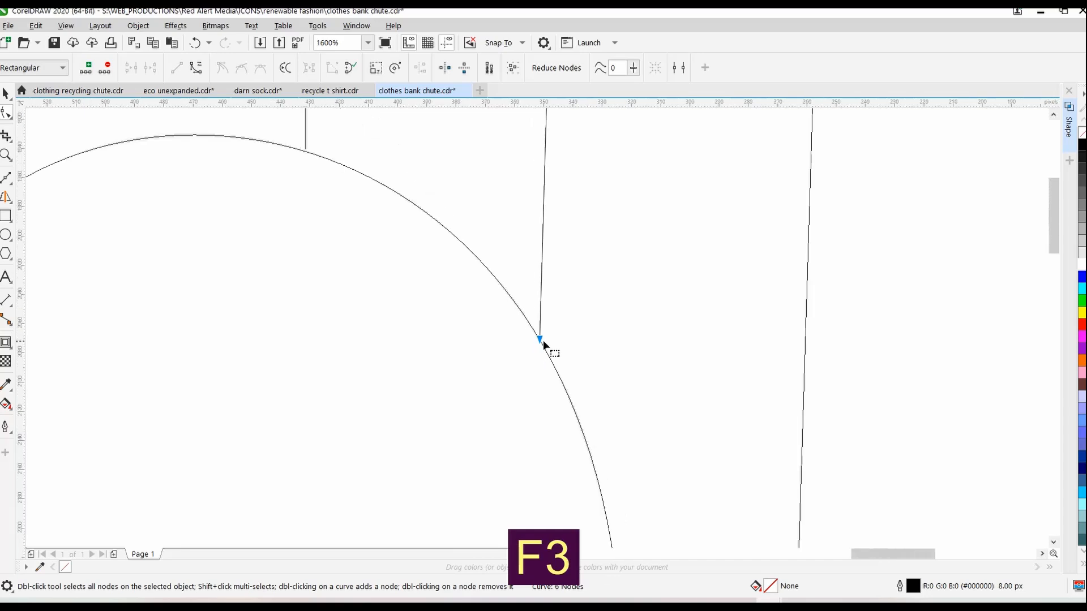
# Move the lower broken end of the door panel's right edge up exactly onto the chute's sloping bottom edge
pyautogui.press('z')
pyautogui.moveTo(529, 410); pyautogui.dragTo(557, 440)
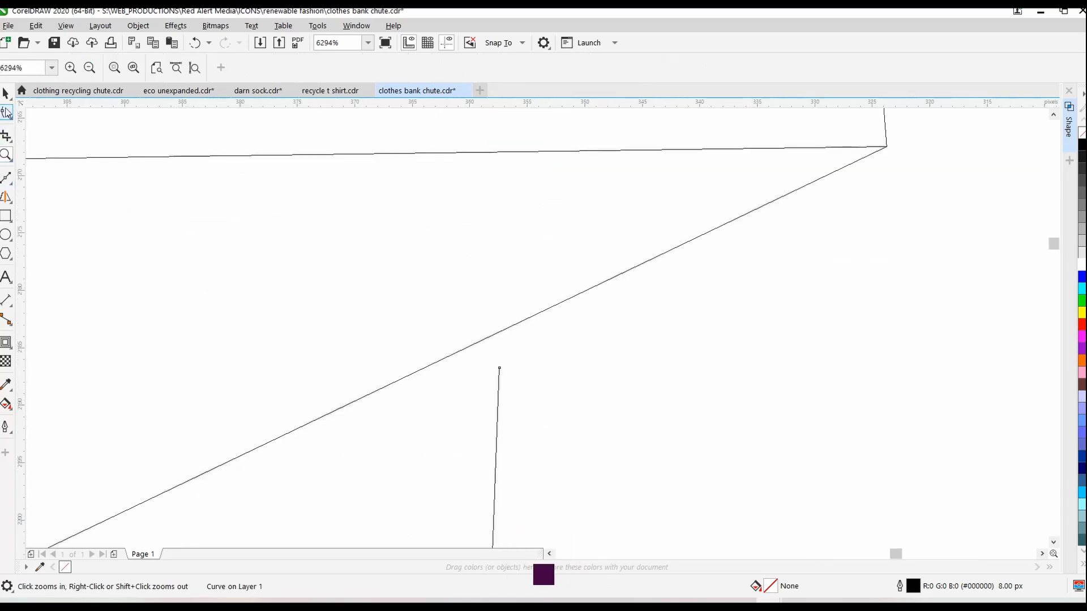
pyautogui.click(7, 112)
pyautogui.moveTo(501, 369); pyautogui.dragTo(501, 331)
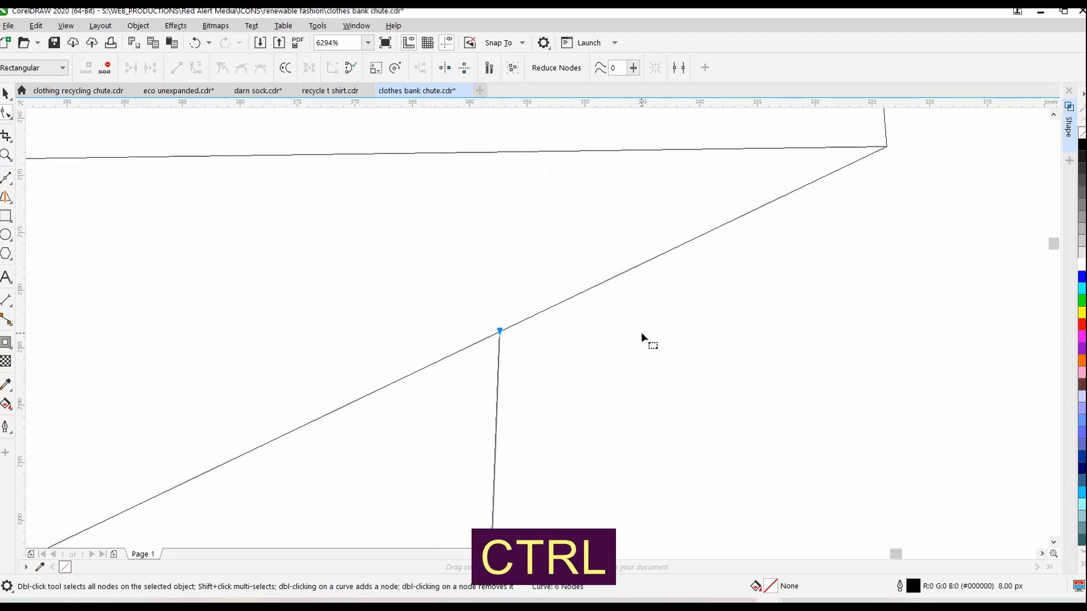
# Inspect the junction of the door panel's right edge with the chute's curve closely, and switch from wireframe back to the full-colour view
pyautogui.press('F4')
pyautogui.press('F3')
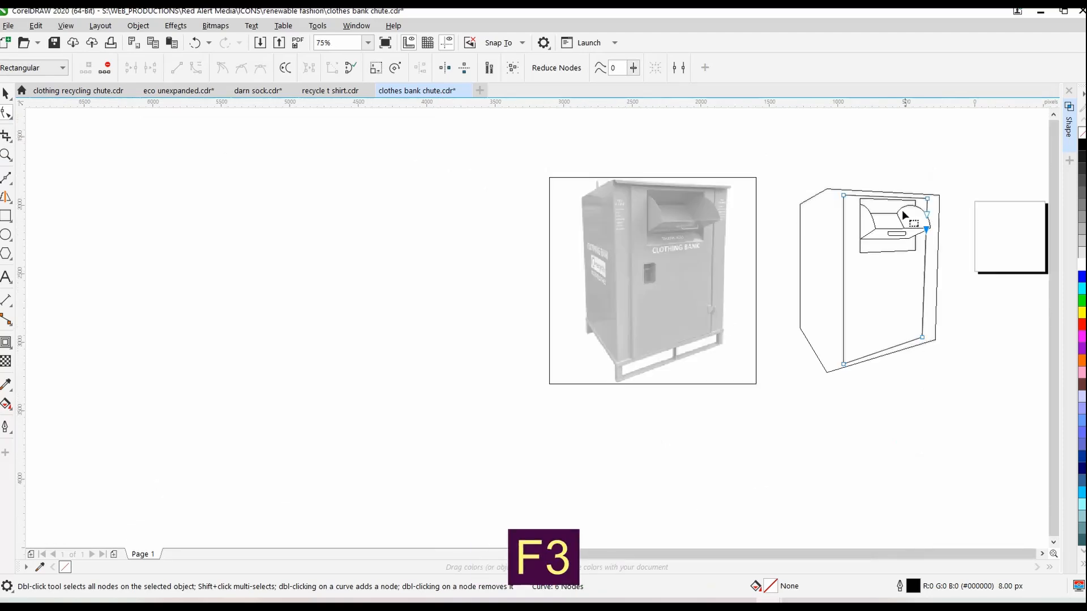
pyautogui.press('z')
pyautogui.moveTo(918, 202); pyautogui.dragTo(939, 228)
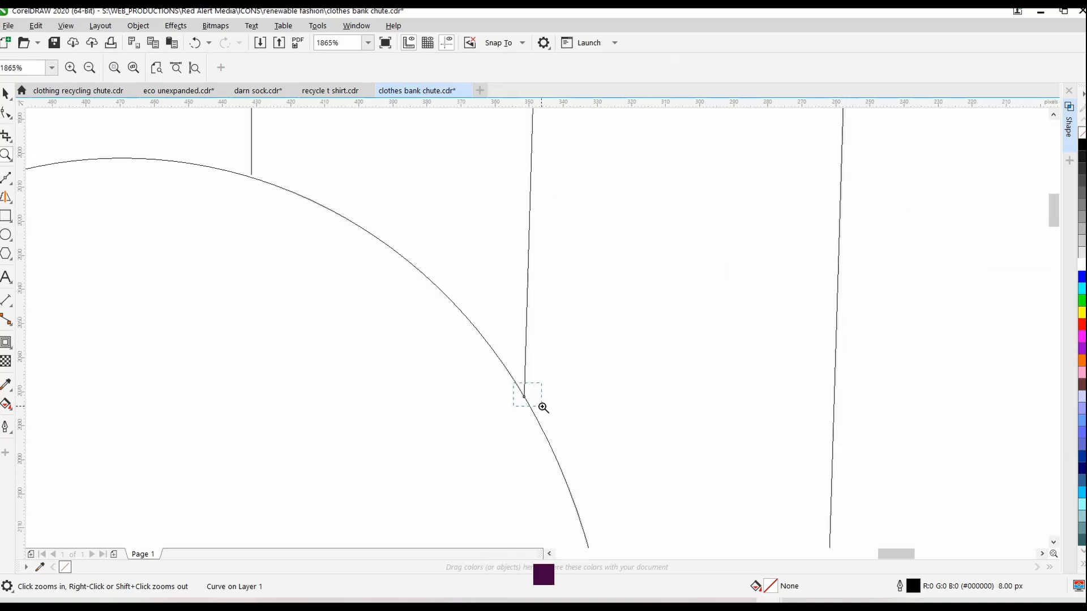
pyautogui.moveTo(543, 408); pyautogui.dragTo(544, 408)
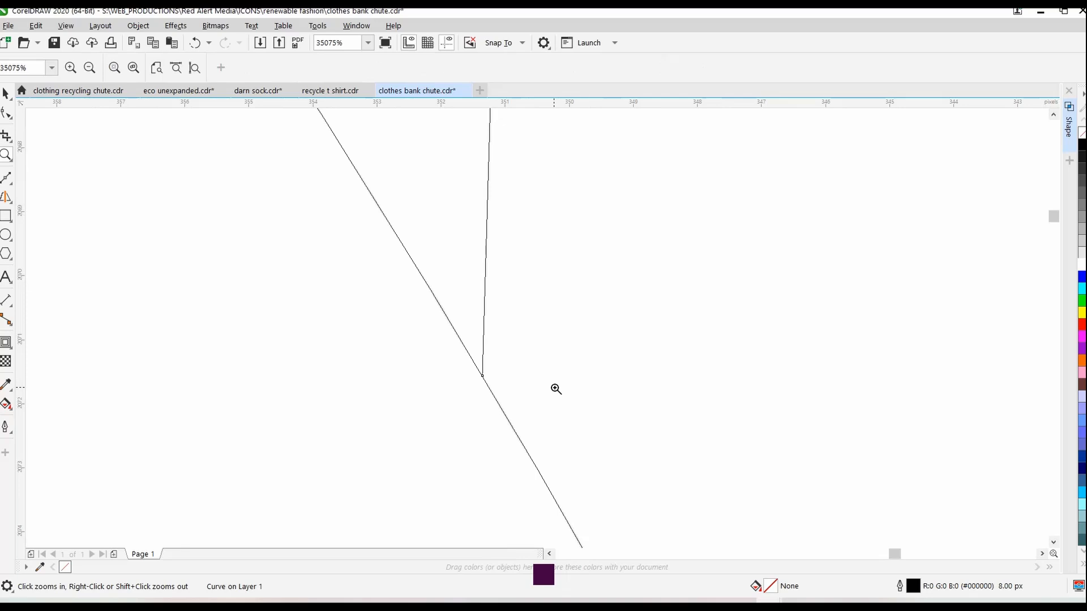
pyautogui.press('F4')
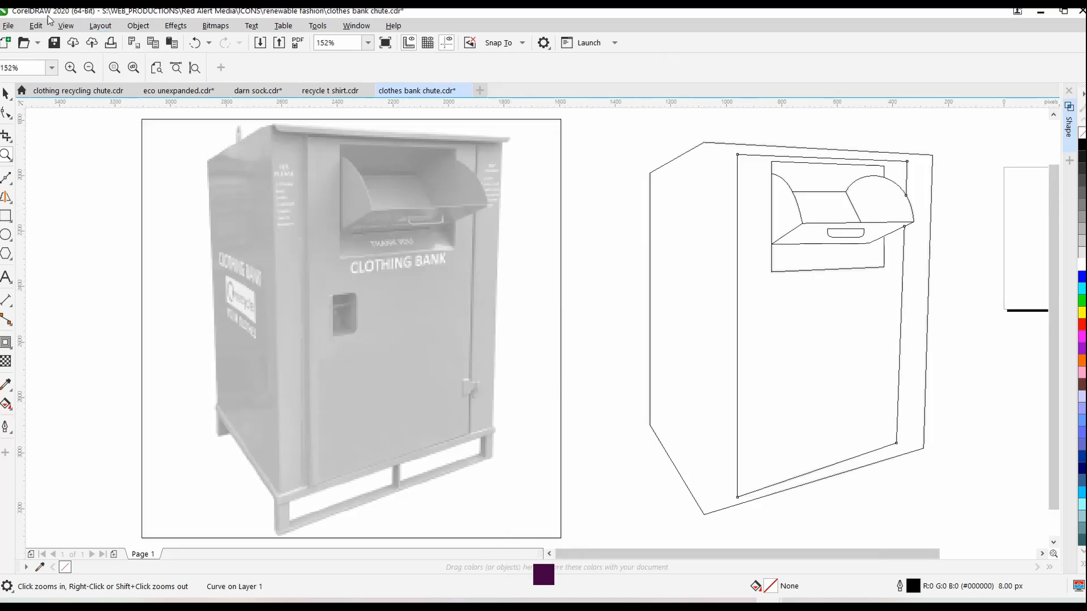
pyautogui.click(67, 26)
pyautogui.click(80, 72)
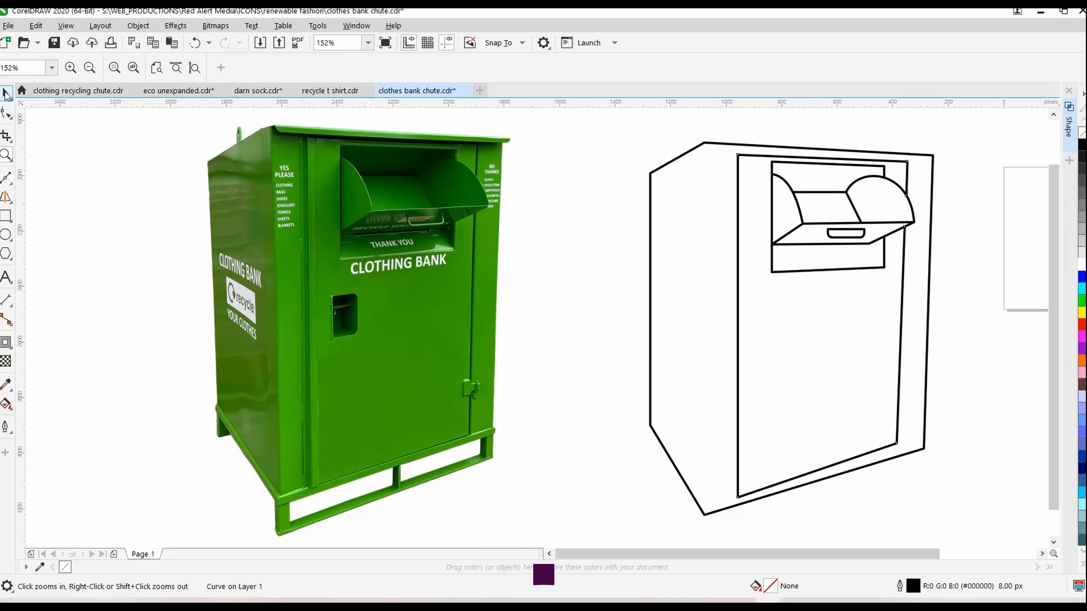
# Raise the door panel's lower-left node slightly so the panel's bottom edge runs more evenly along the silhouette's bottom edge
pyautogui.click(6, 94)
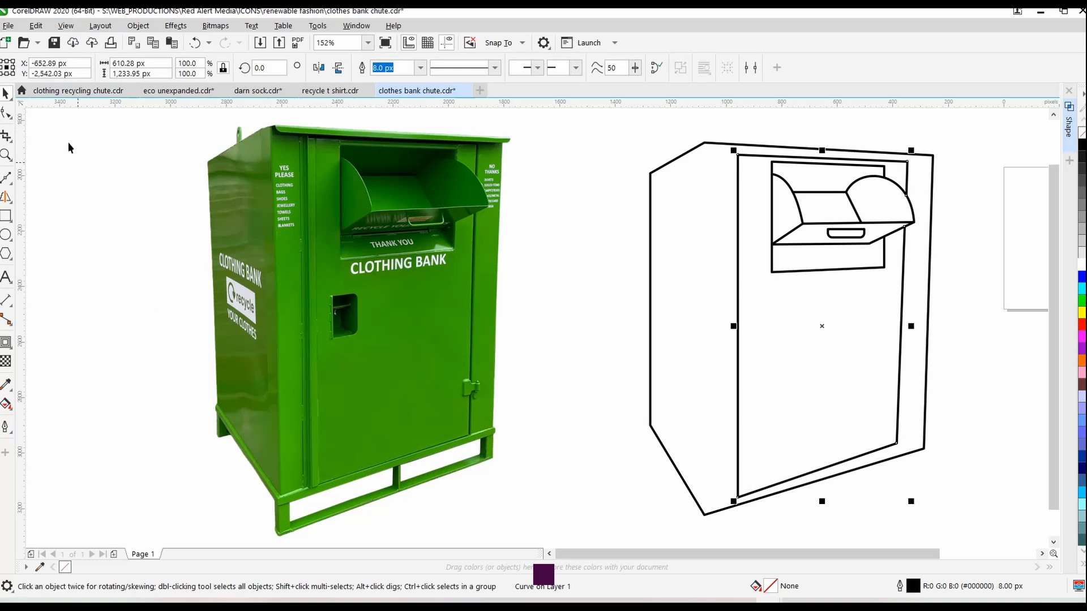
pyautogui.click(10, 119)
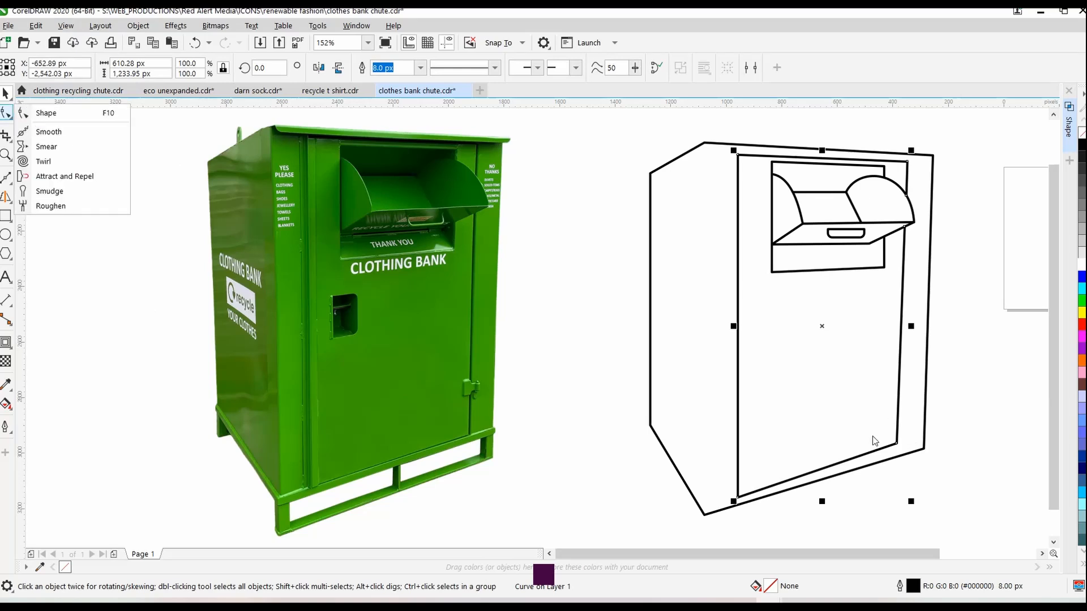
pyautogui.click(39, 114)
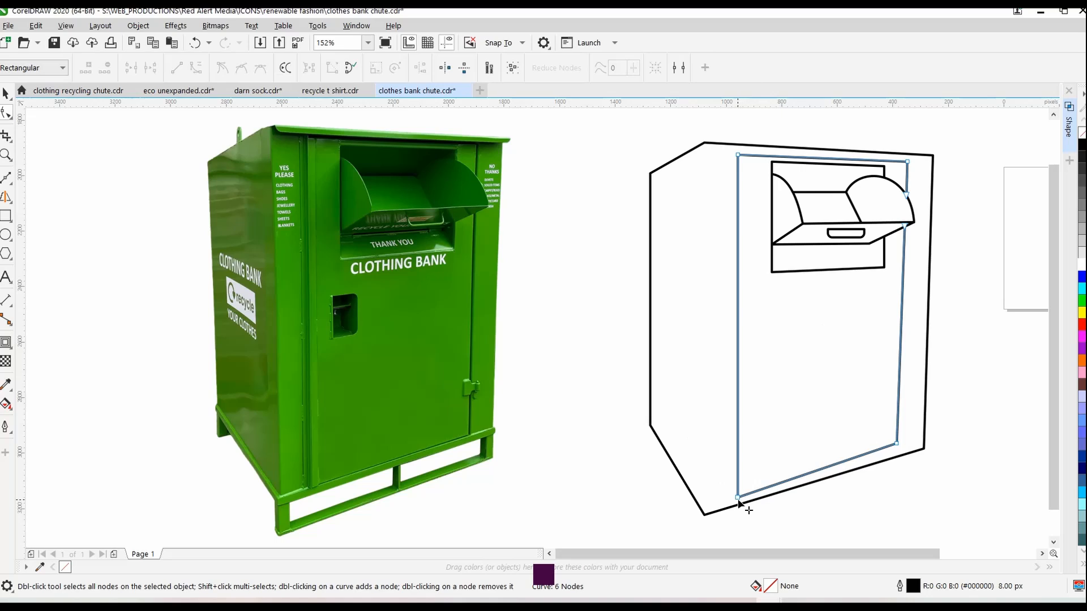
pyautogui.moveTo(739, 498); pyautogui.dragTo(738, 486)
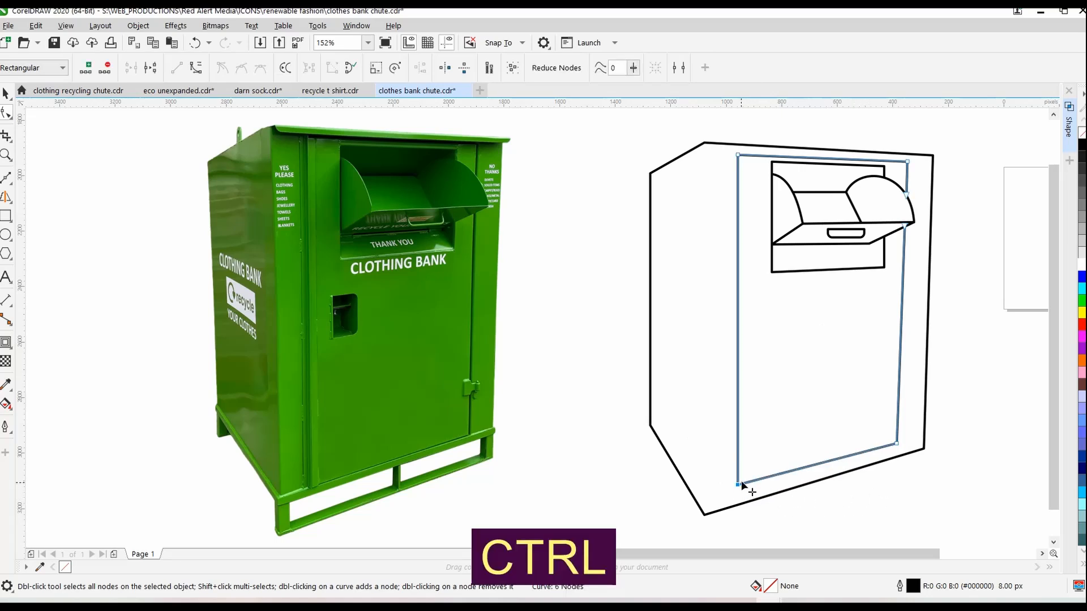
pyautogui.moveTo(739, 489); pyautogui.dragTo(738, 492)
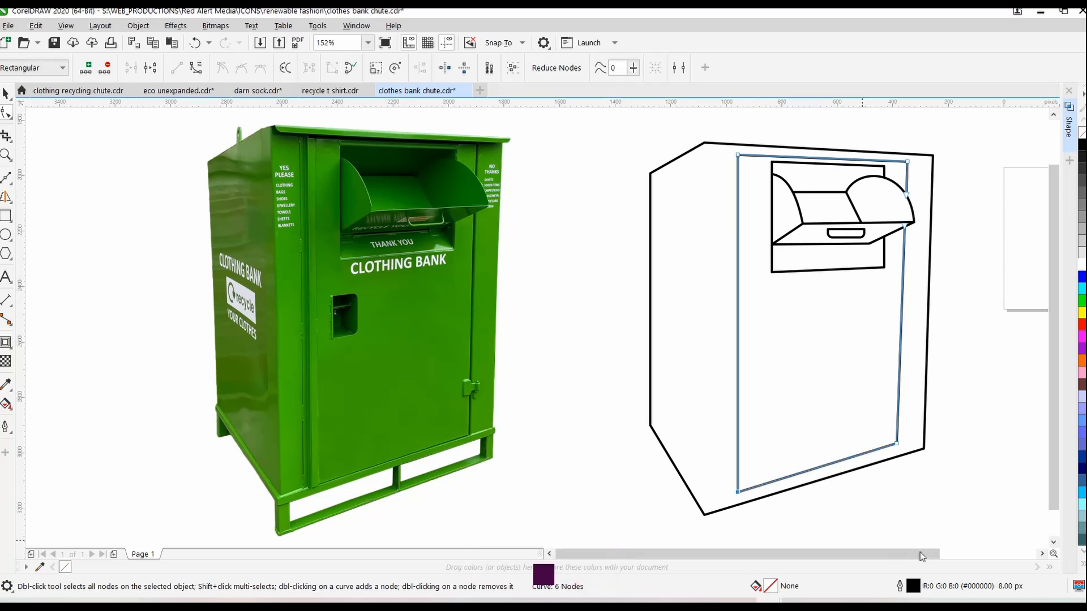
# Delete the green clothing bank reference bitmap
pyautogui.click(925, 518)
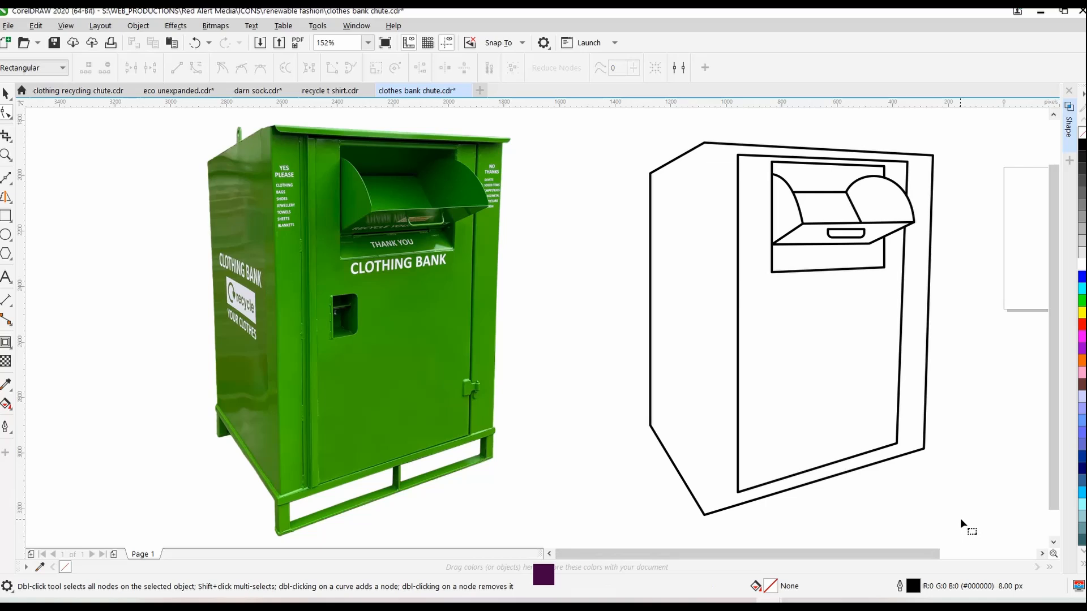
pyautogui.press('space')
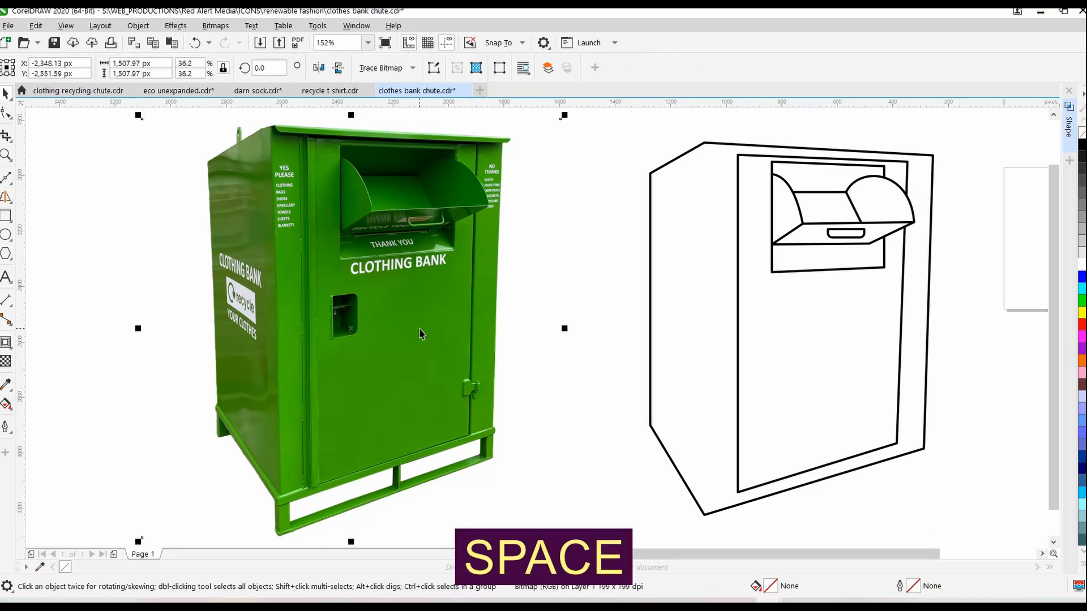
pyautogui.press('Delete')
# Group all the remaining line-art objects and centre the group on the page
pyautogui.hotkey('ctrl', 'a')
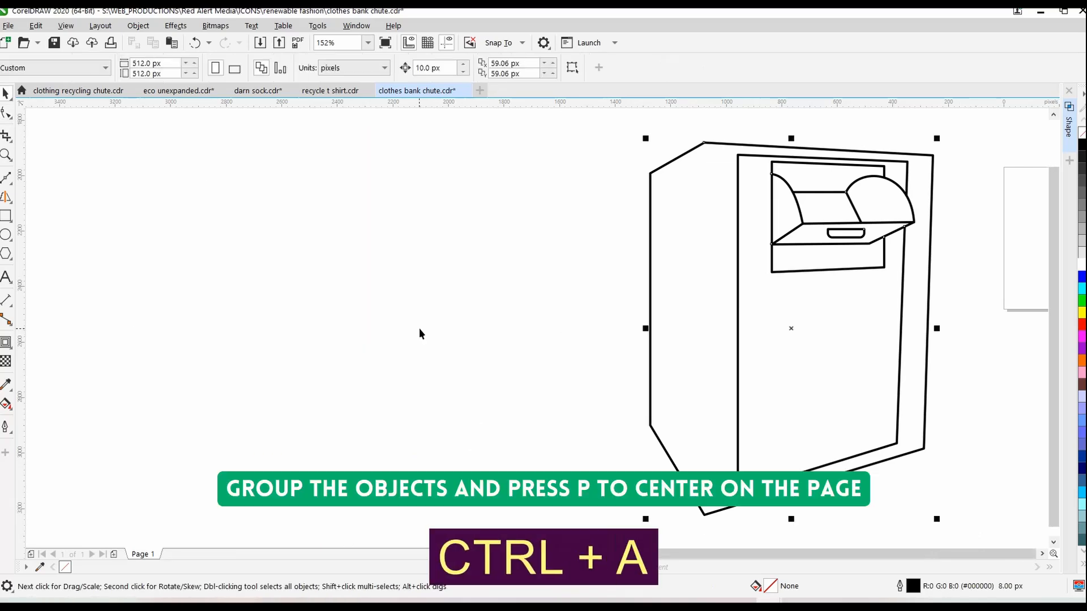
pyautogui.hotkey('ctrl', 'g')
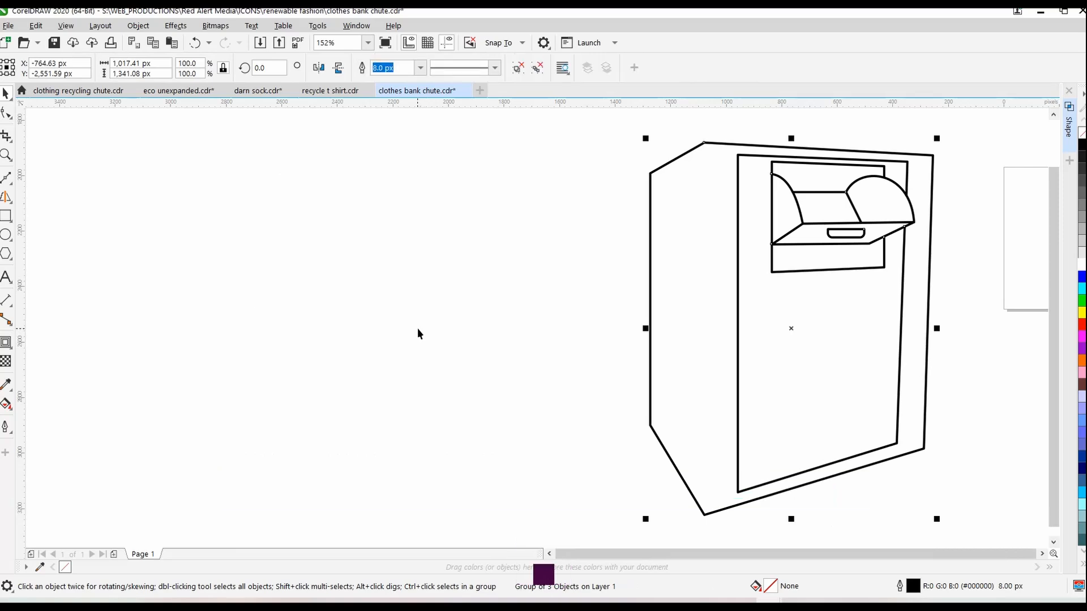
pyautogui.press('p')
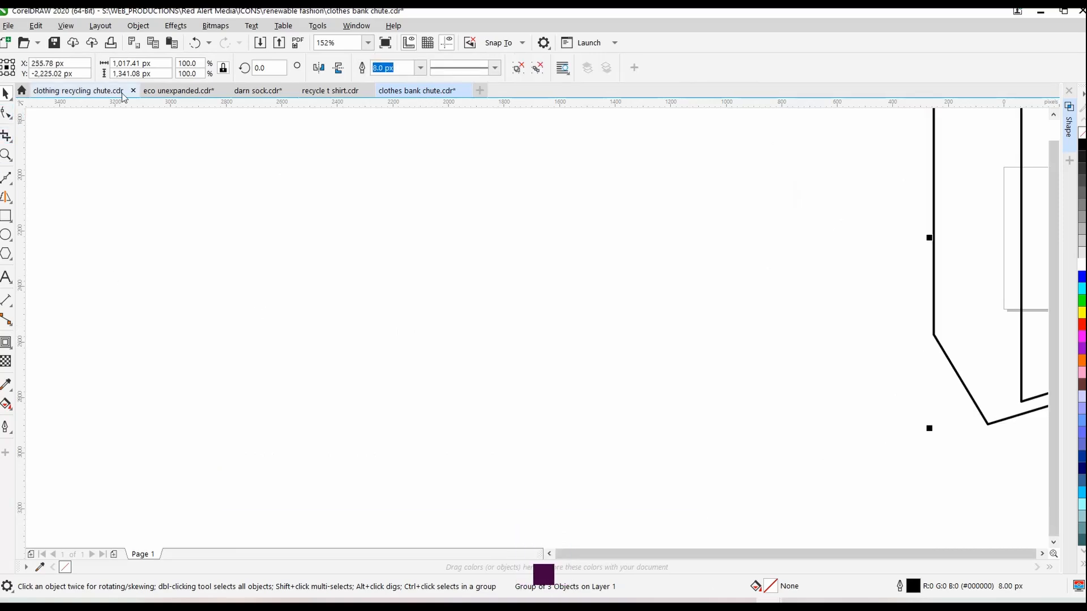
# Scale the grouped icon proportionally to a height of 512 px
pyautogui.moveTo(163, 74); pyautogui.dragTo(112, 74)
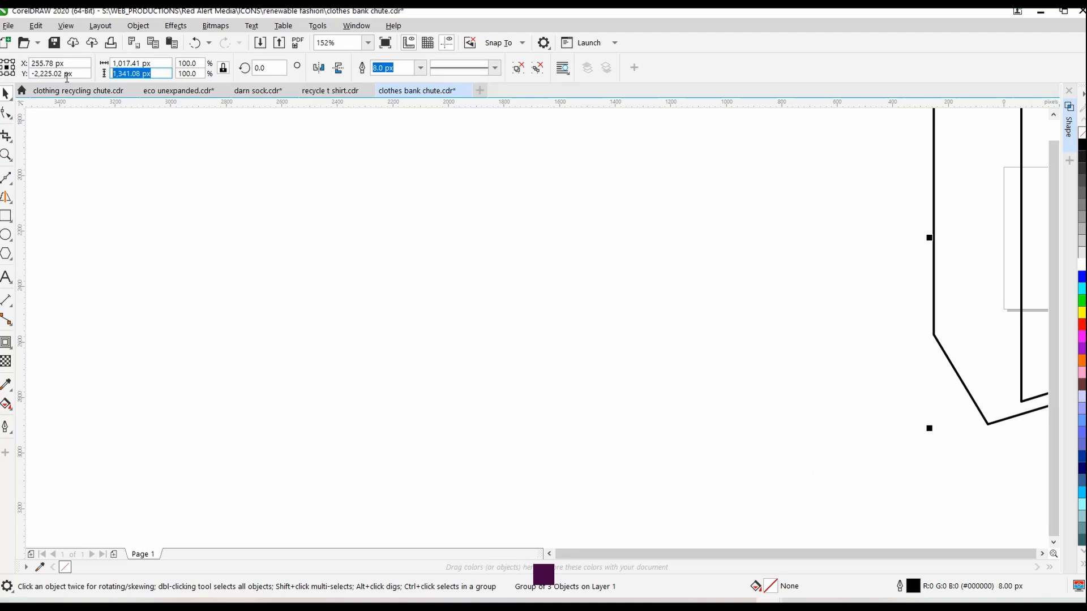
pyautogui.write('512')
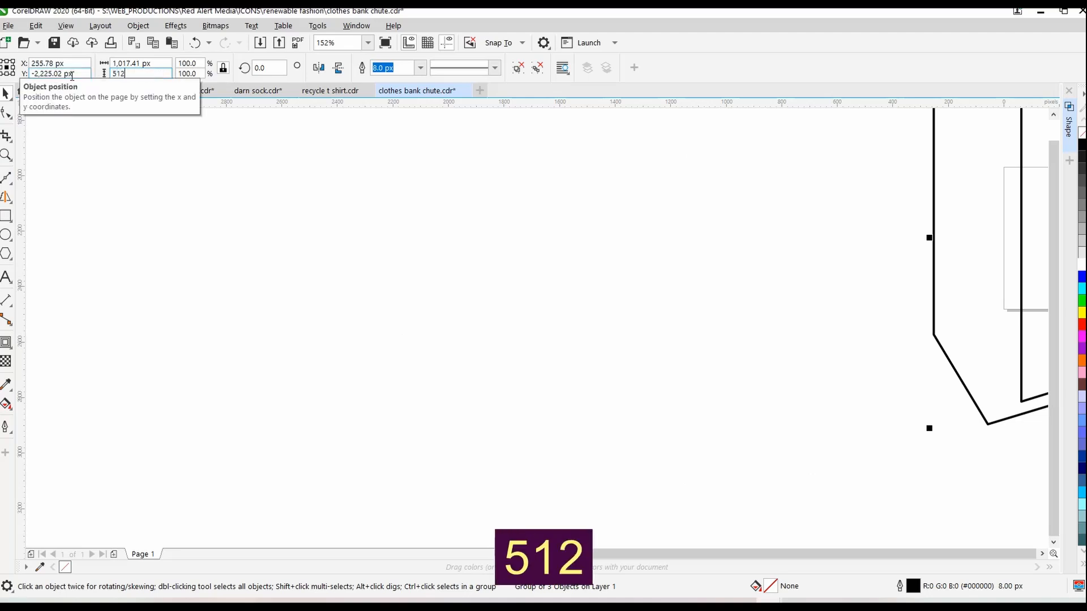
pyautogui.press('Return')
pyautogui.press('F4')
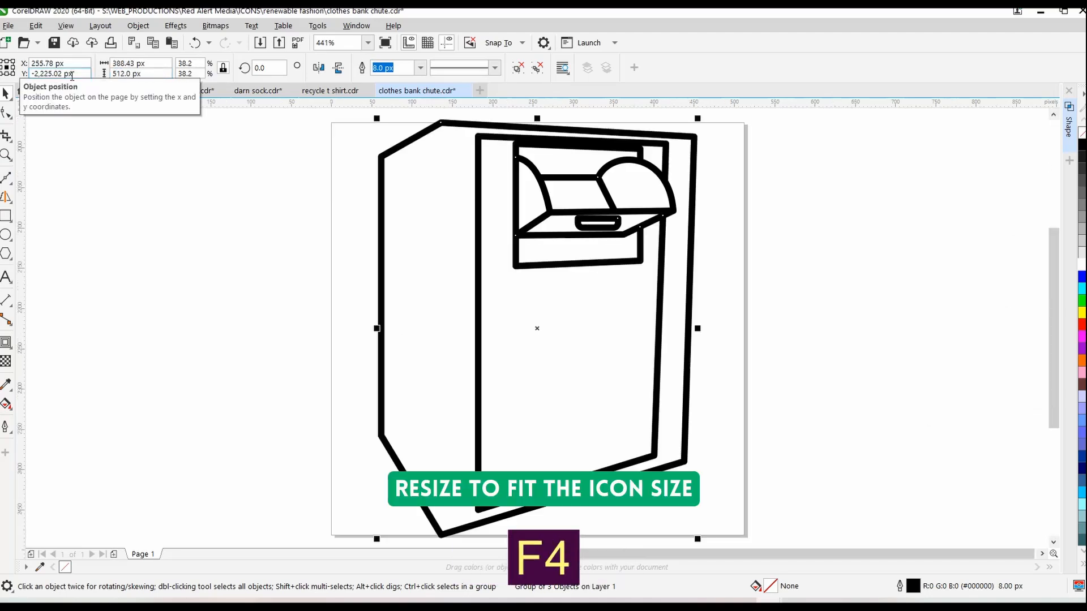
# Check the grouped icon's line width in the Outline Pen settings, accept them and deselect the group
pyautogui.click(11, 426)
pyautogui.click(43, 386)
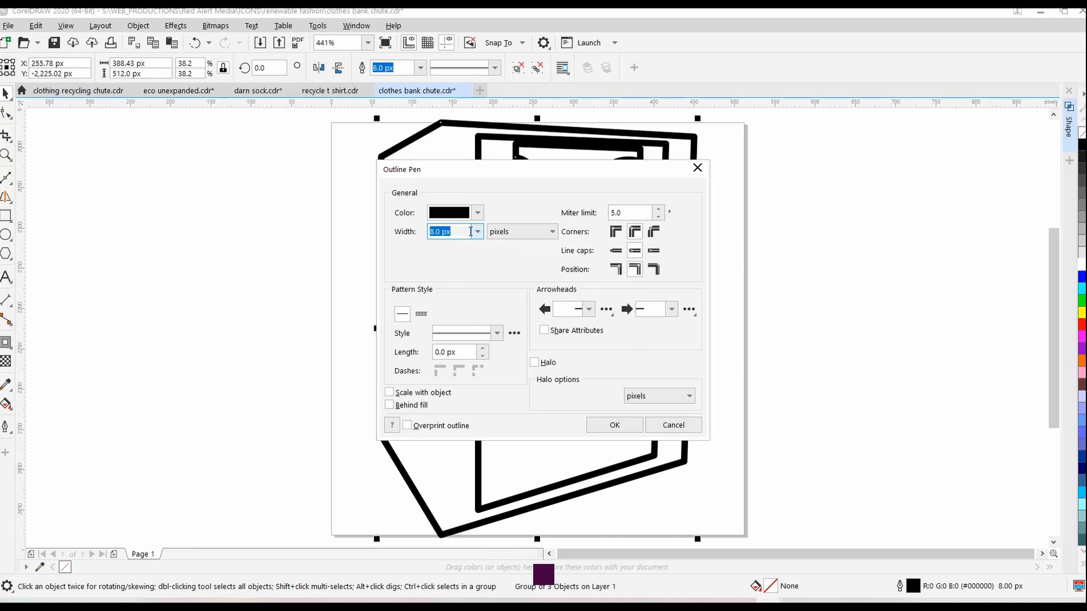
pyautogui.click(634, 424)
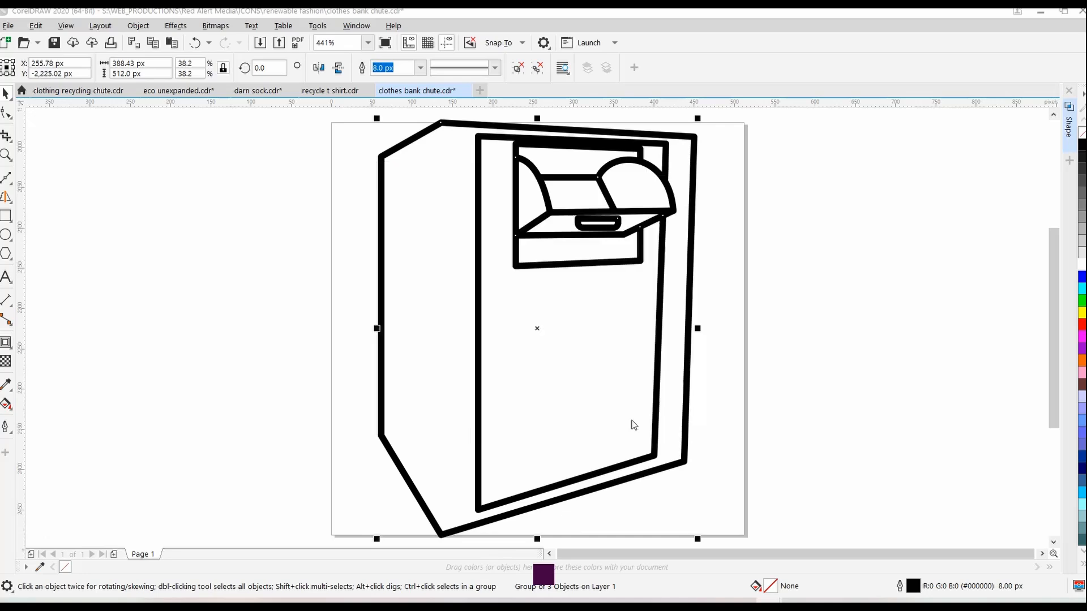
pyautogui.click(765, 279)
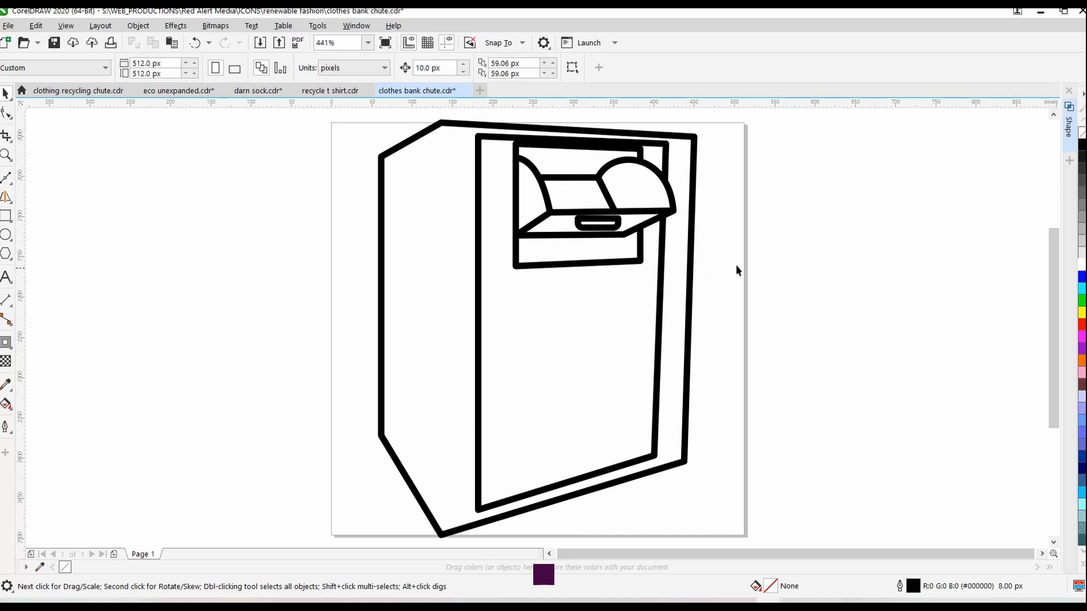
# Ungroup the icon and move the chute group down about 20 px on the door panel
pyautogui.scroll(1, 739, 268)
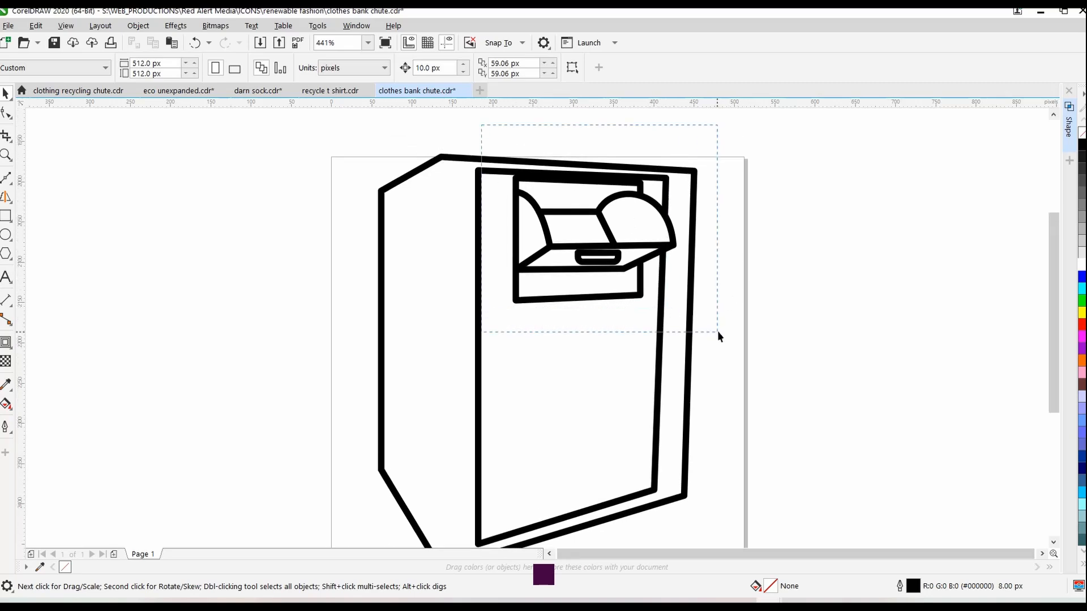
pyautogui.moveTo(718, 332); pyautogui.dragTo(720, 330)
pyautogui.click(660, 248)
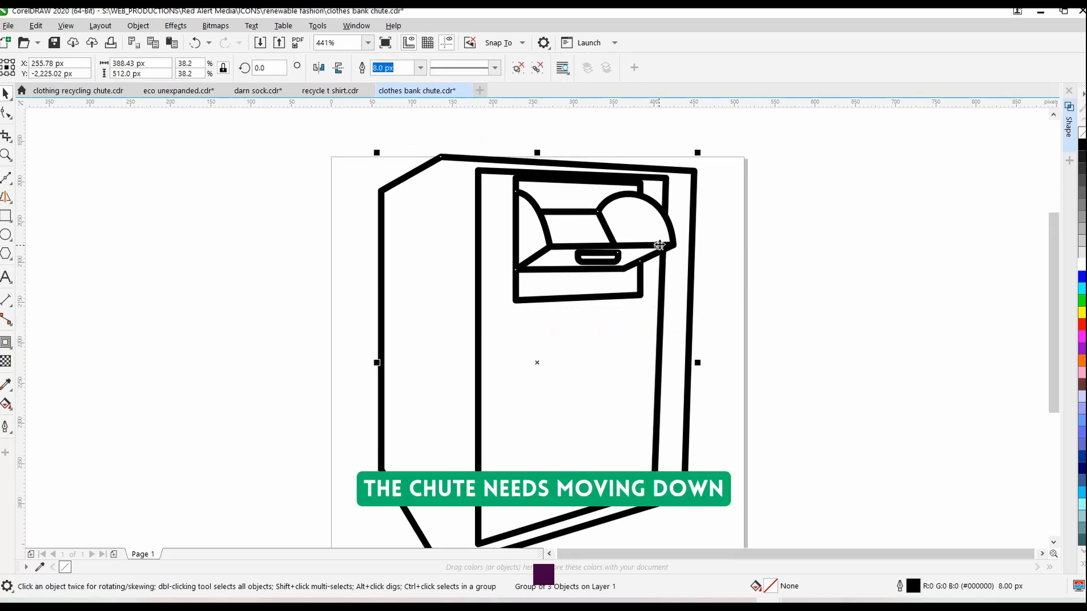
pyautogui.hotkey('ctrl', 'u')
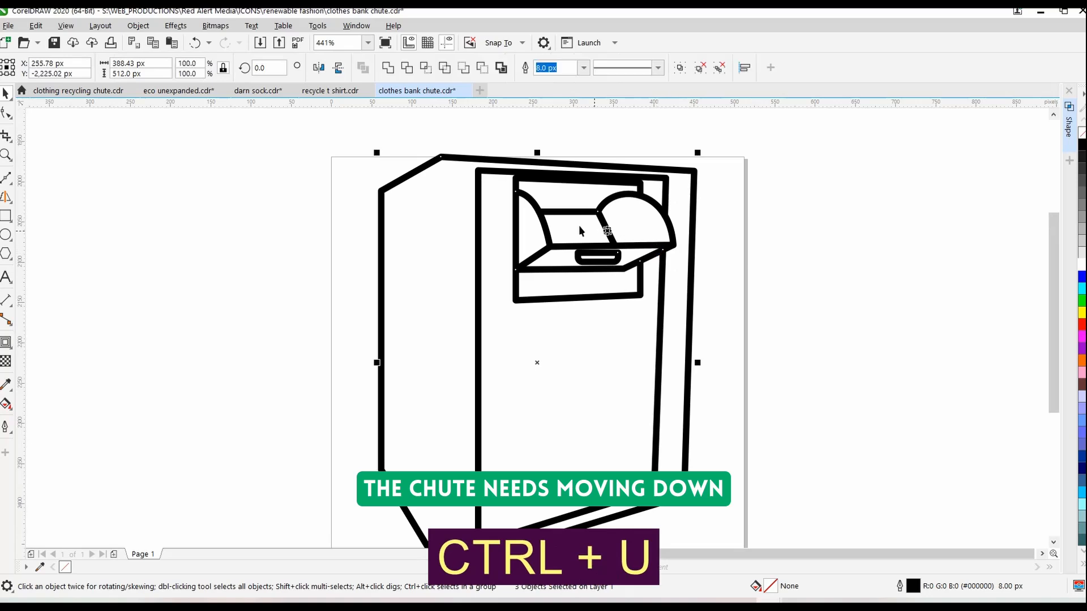
pyautogui.moveTo(454, 120); pyautogui.dragTo(736, 349)
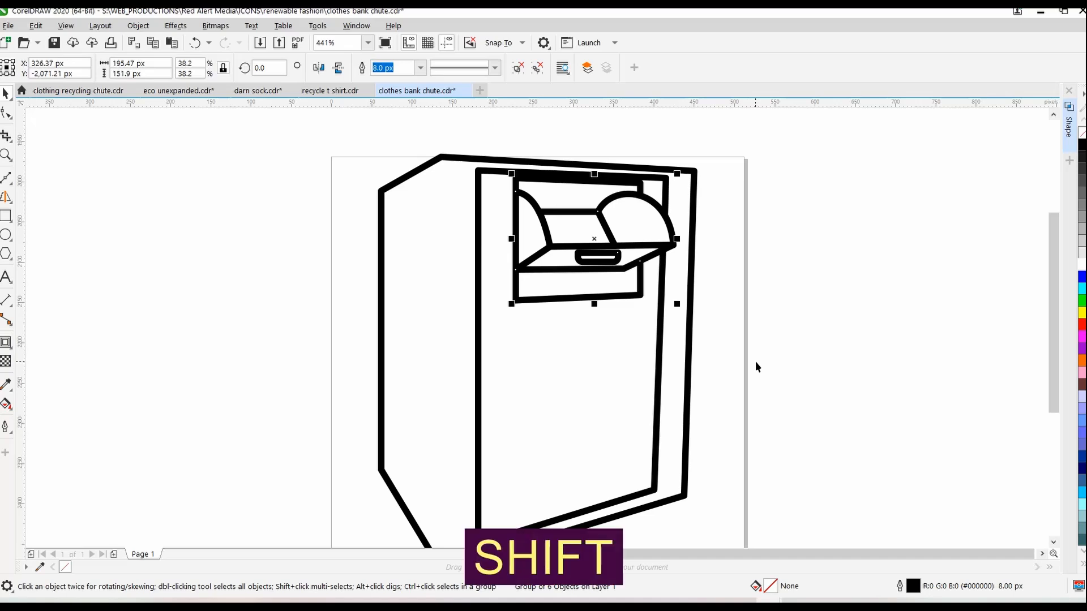
pyautogui.hotkey('shift', 'Down')
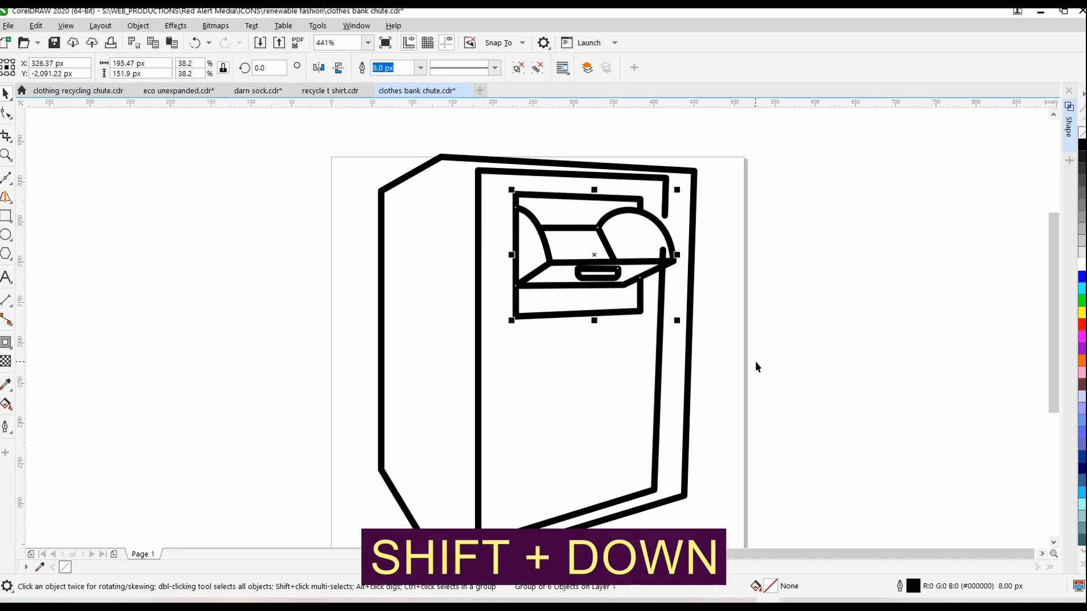
pyautogui.click(732, 284)
# In Wireframe view, extend the door's upper right line end to the chute's arc and shorten the lower one to the flap's sloping edge
pyautogui.press('z')
pyautogui.moveTo(617, 186); pyautogui.dragTo(709, 299)
pyautogui.click(66, 25)
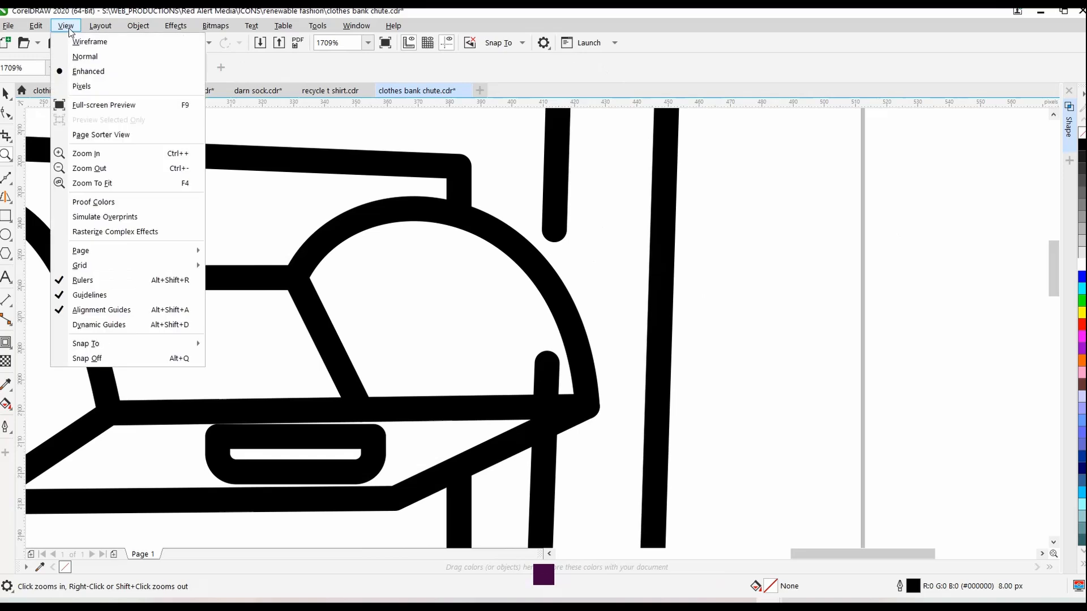
pyautogui.click(74, 43)
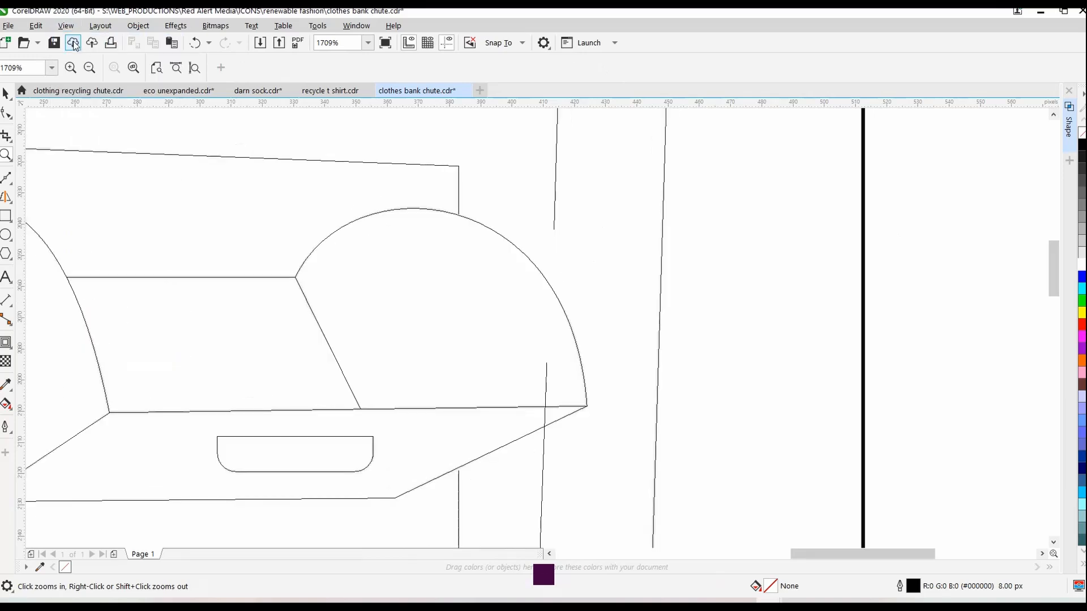
pyautogui.click(6, 113)
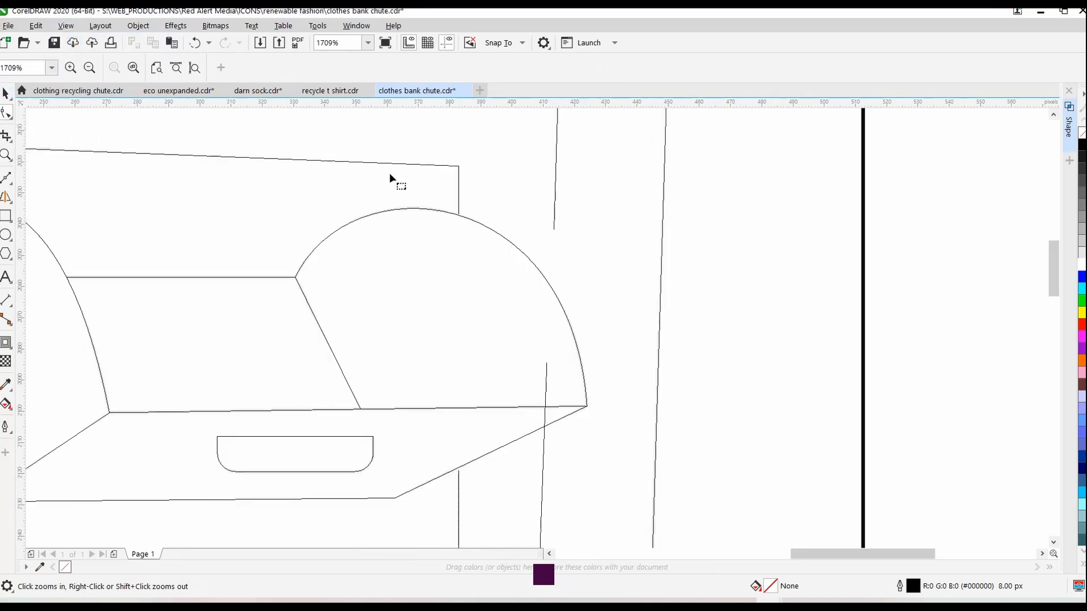
pyautogui.click(555, 209)
pyautogui.moveTo(557, 232); pyautogui.dragTo(559, 291)
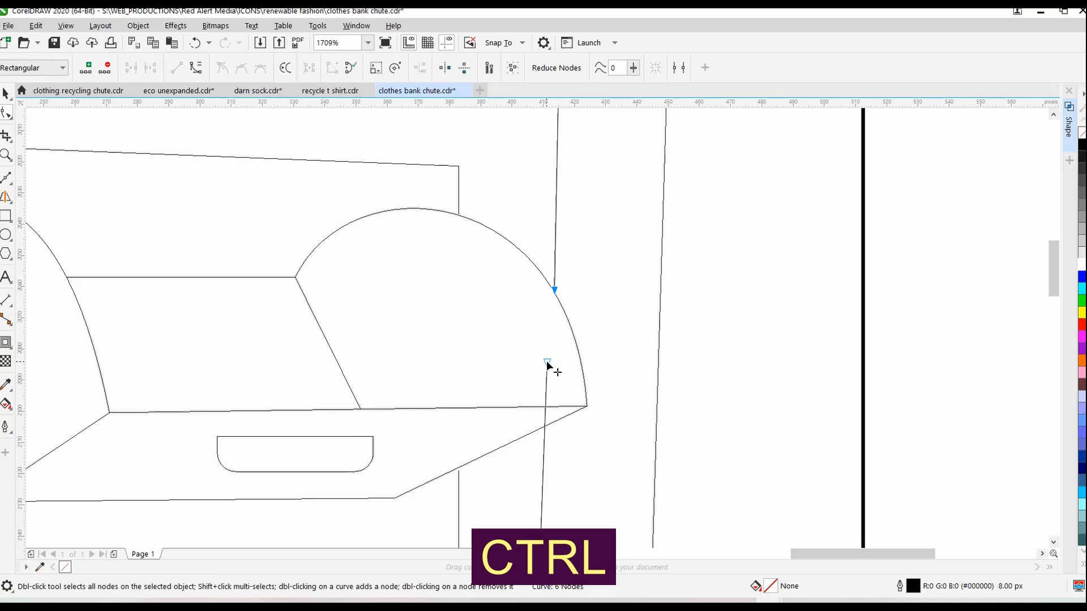
pyautogui.moveTo(547, 365); pyautogui.dragTo(546, 425)
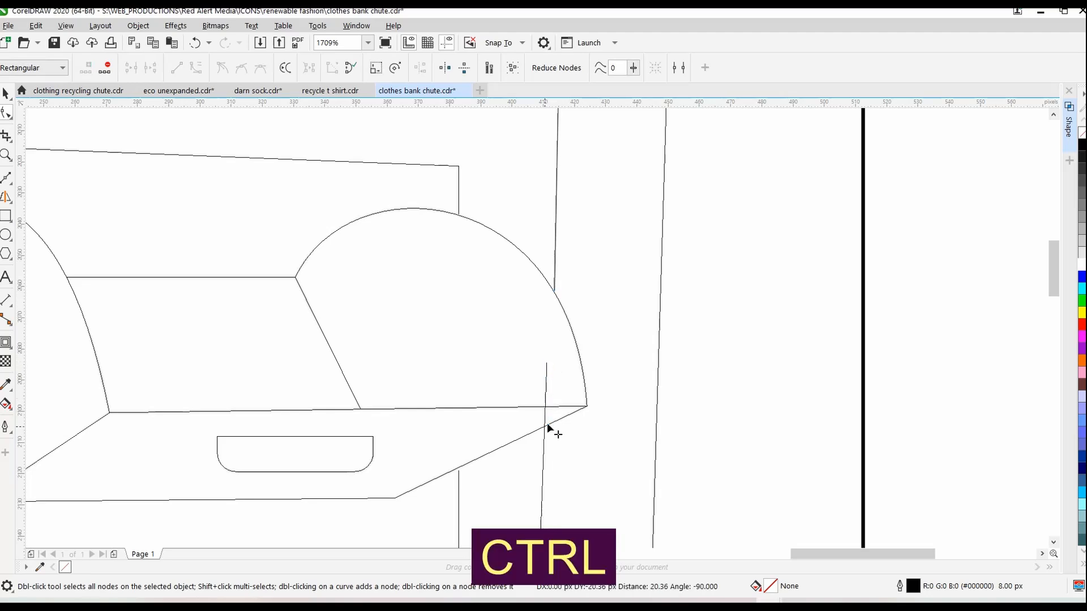
pyautogui.click(629, 375)
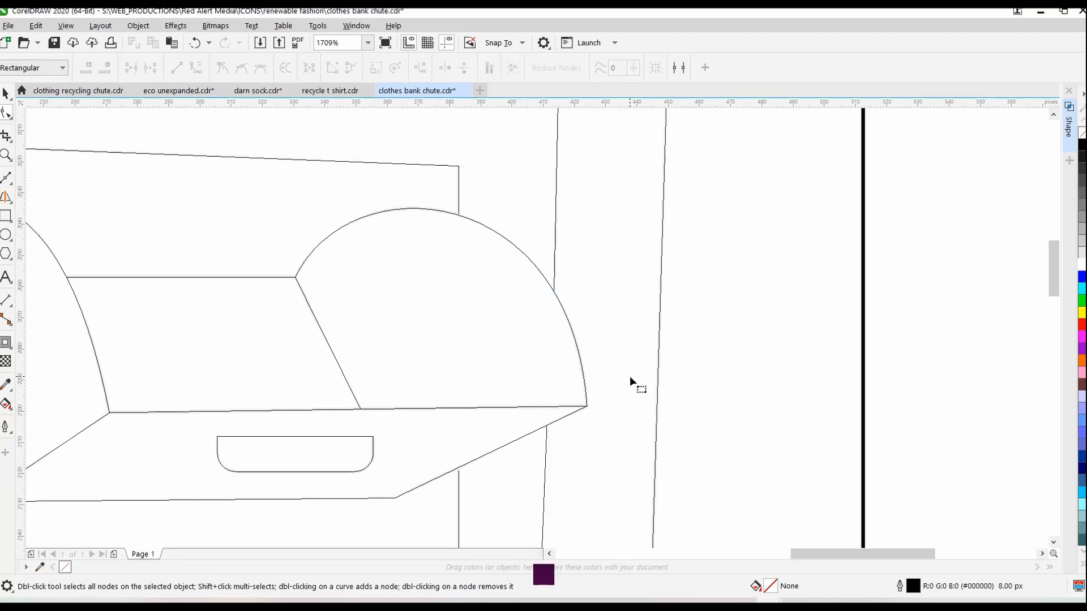
# Return the display to Enhanced view
pyautogui.press('F3')
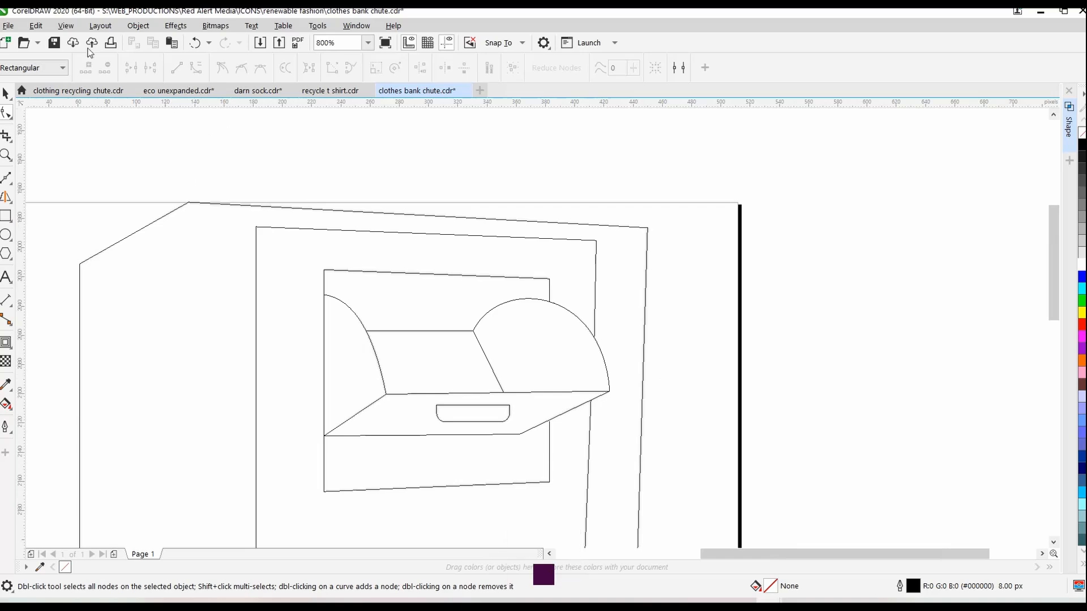
pyautogui.click(66, 26)
pyautogui.click(83, 72)
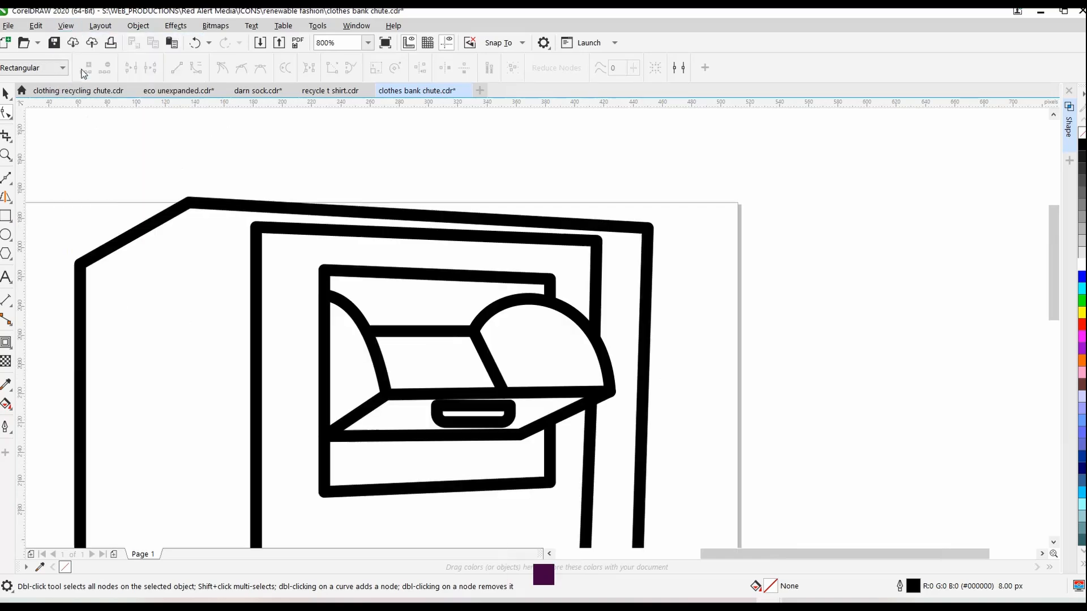
pyautogui.press('F4')
# Select all the icon's objects, check their line width in the Outline Pen settings and leave without changes
pyautogui.press('space')
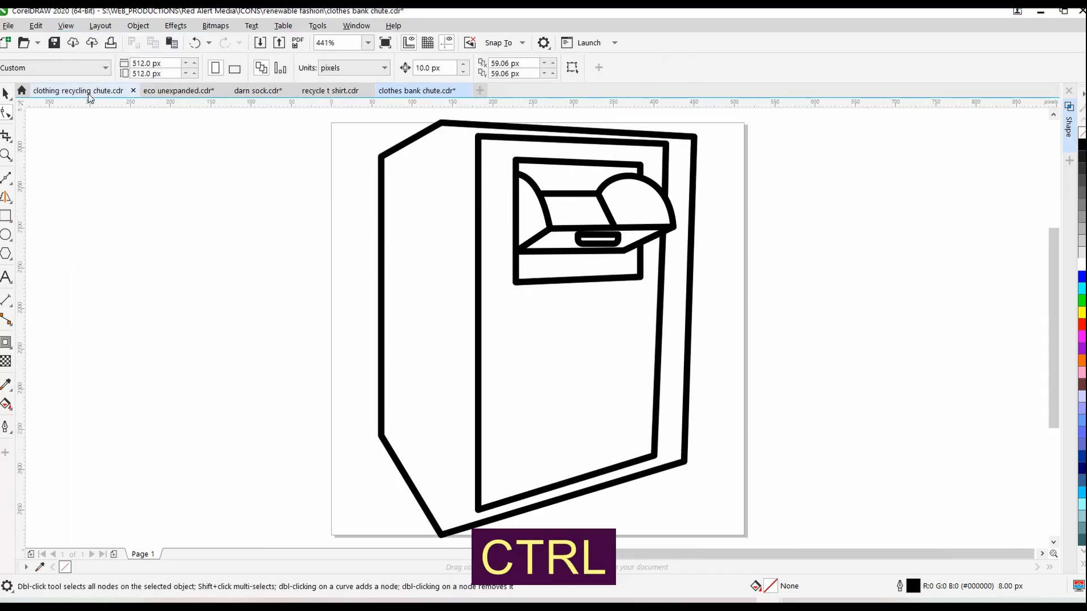
pyautogui.hotkey('ctrl', 'a')
pyautogui.click(8, 429)
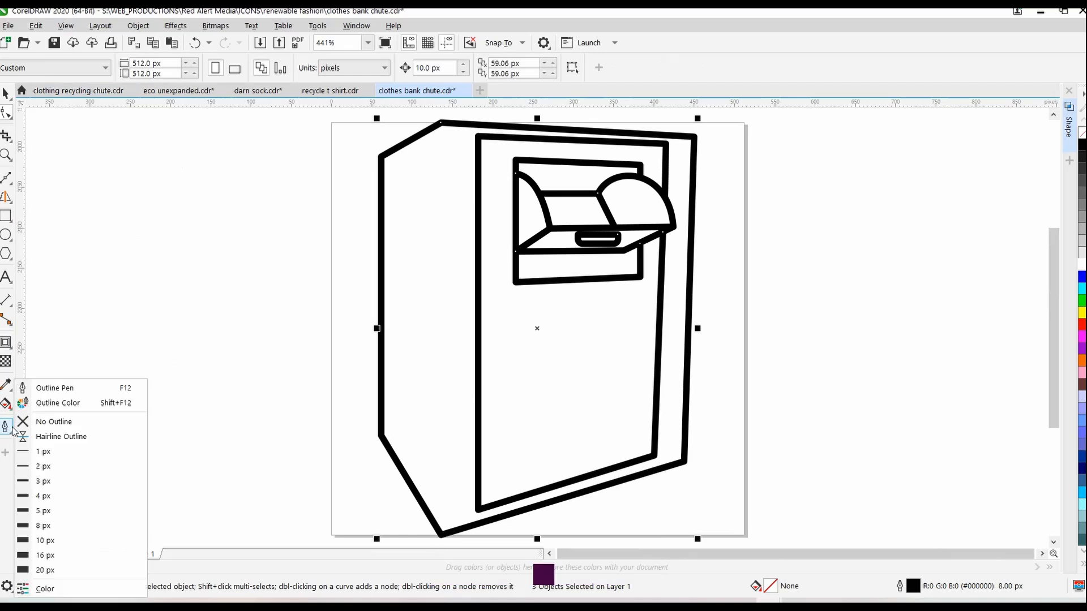
pyautogui.click(55, 393)
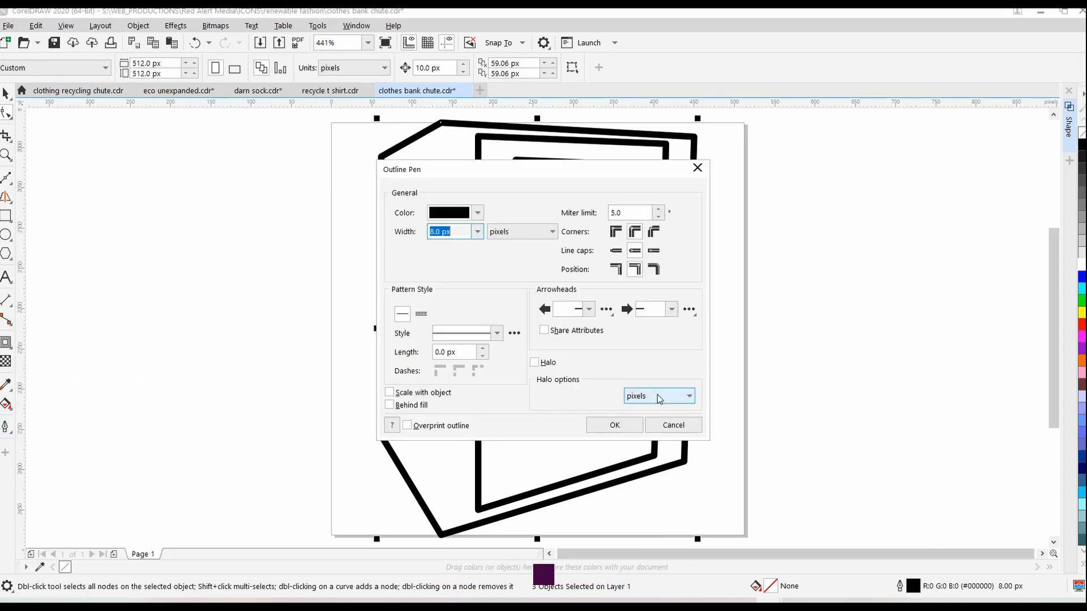
pyautogui.click(673, 424)
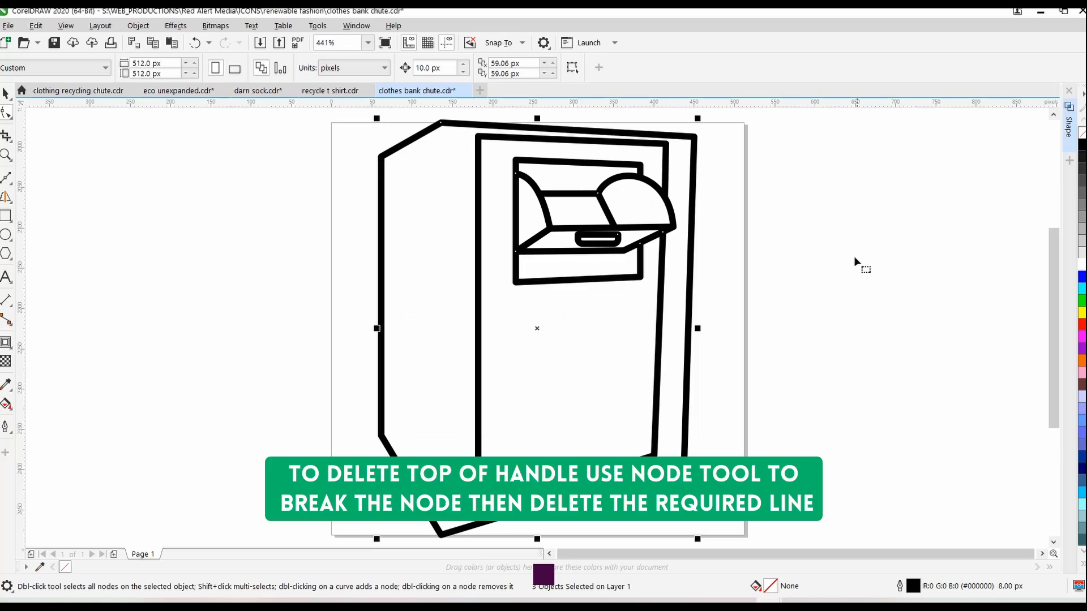
# Select the handle curve inside the chute group and break it at its upper-left node
pyautogui.press('z')
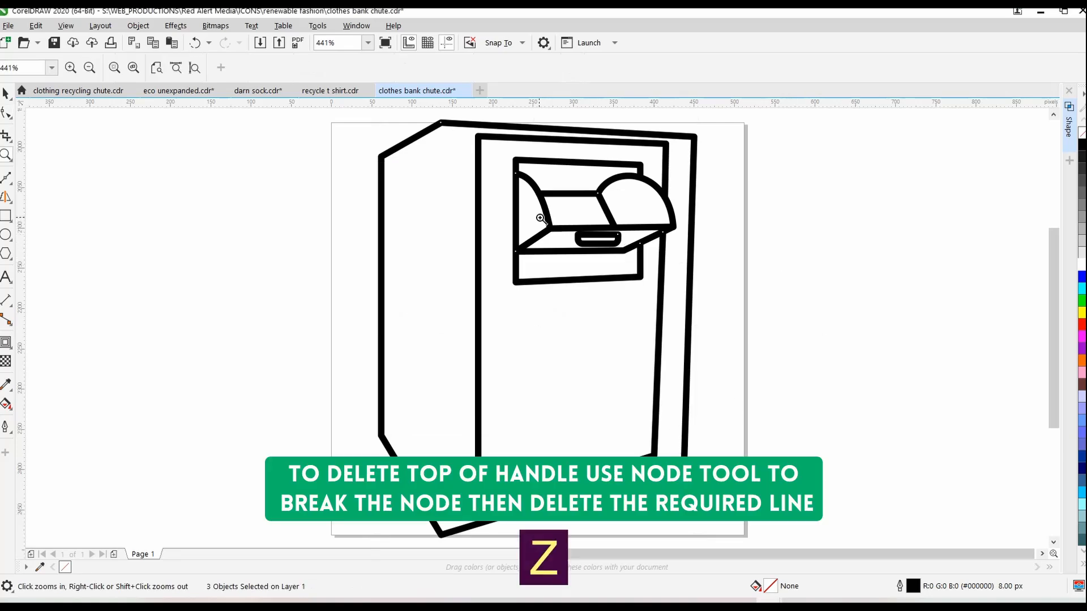
pyautogui.moveTo(534, 216); pyautogui.dragTo(665, 284)
pyautogui.press('space')
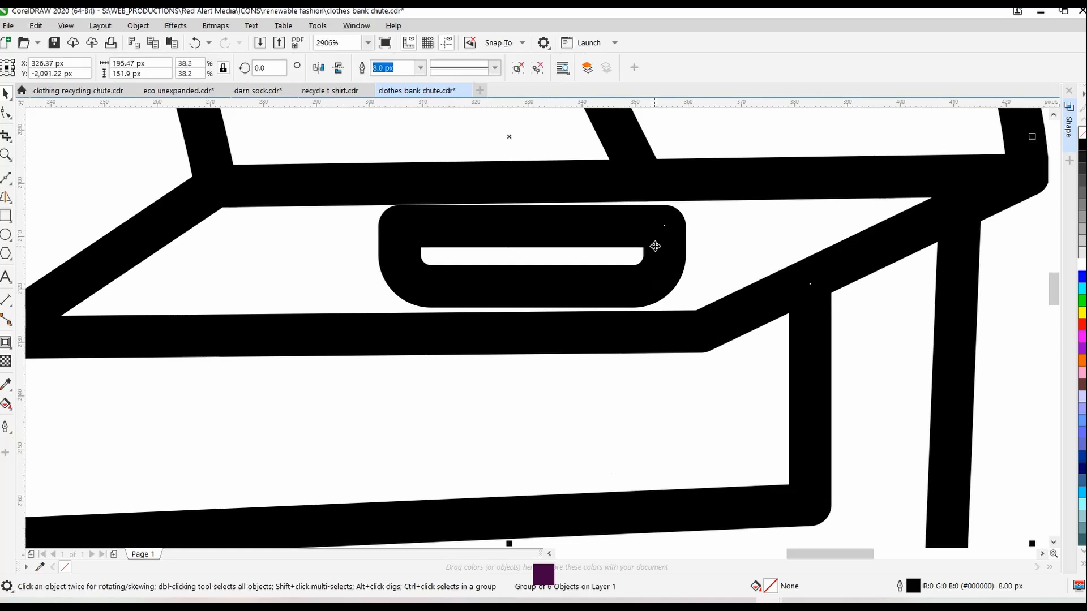
pyautogui.keyDown('ctrl'); pyautogui.click(657, 246); pyautogui.keyUp('ctrl')
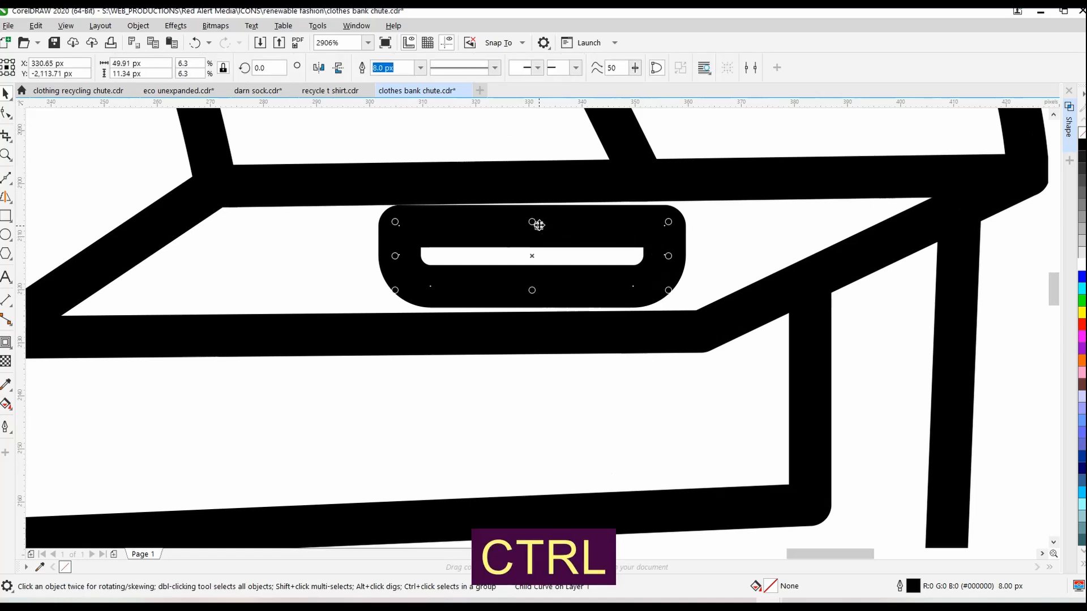
pyautogui.click(134, 24)
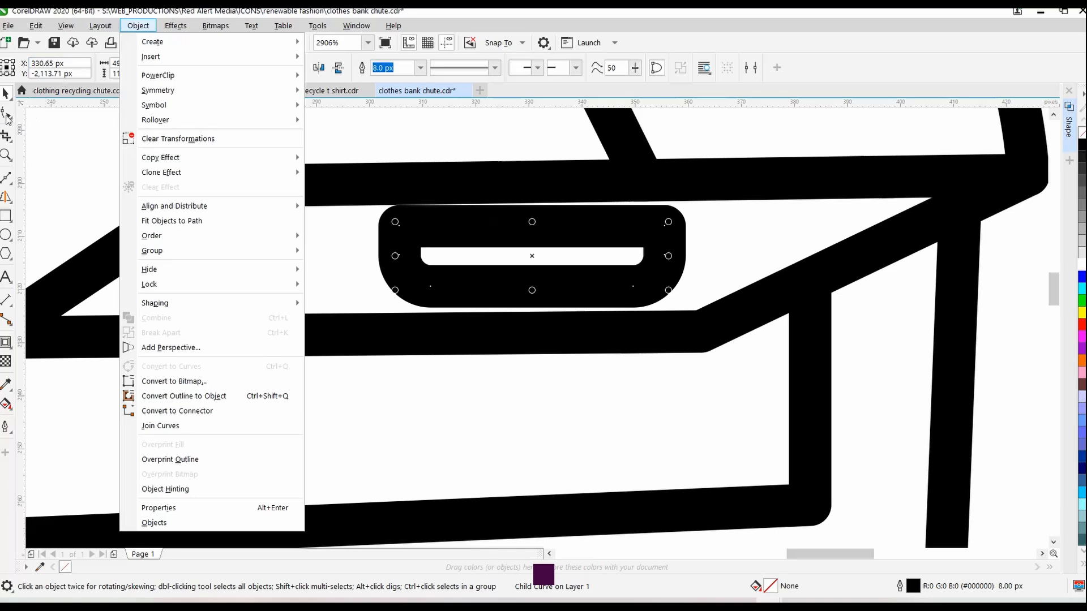
pyautogui.click(7, 114)
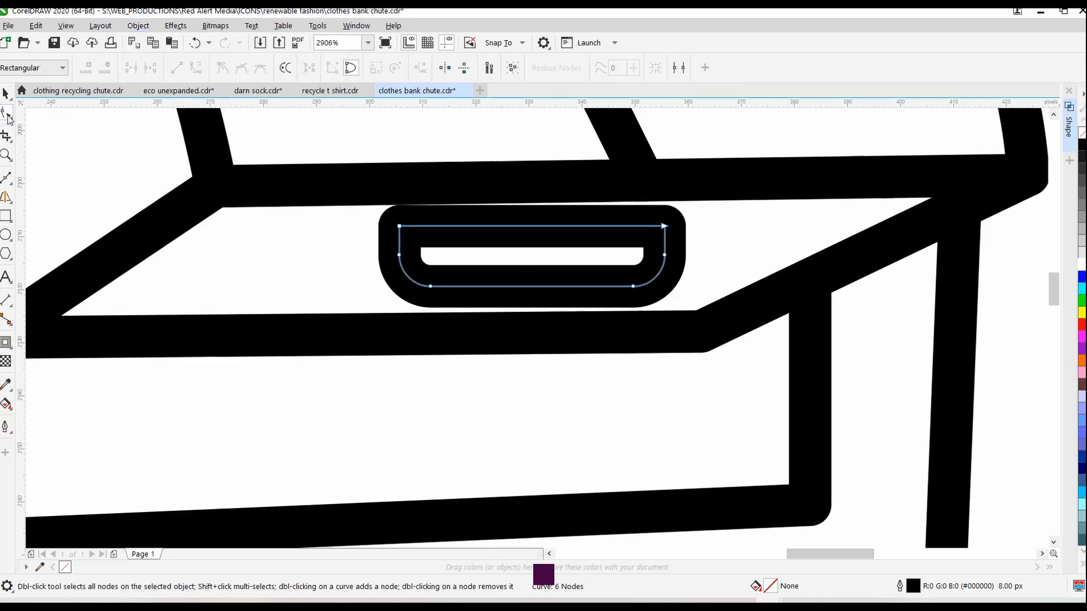
pyautogui.click(400, 226)
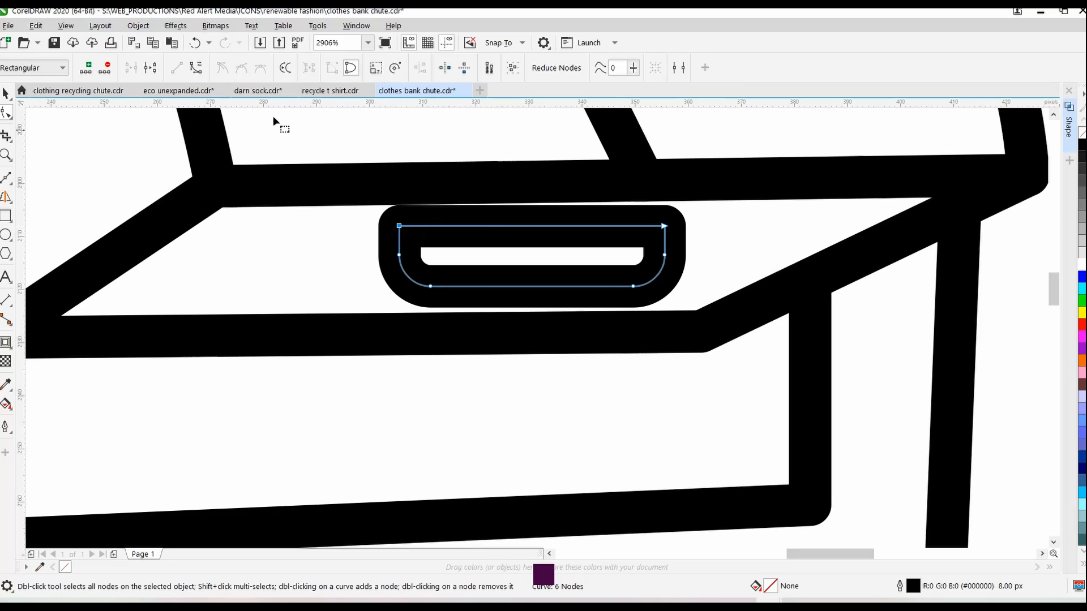
pyautogui.click(150, 67)
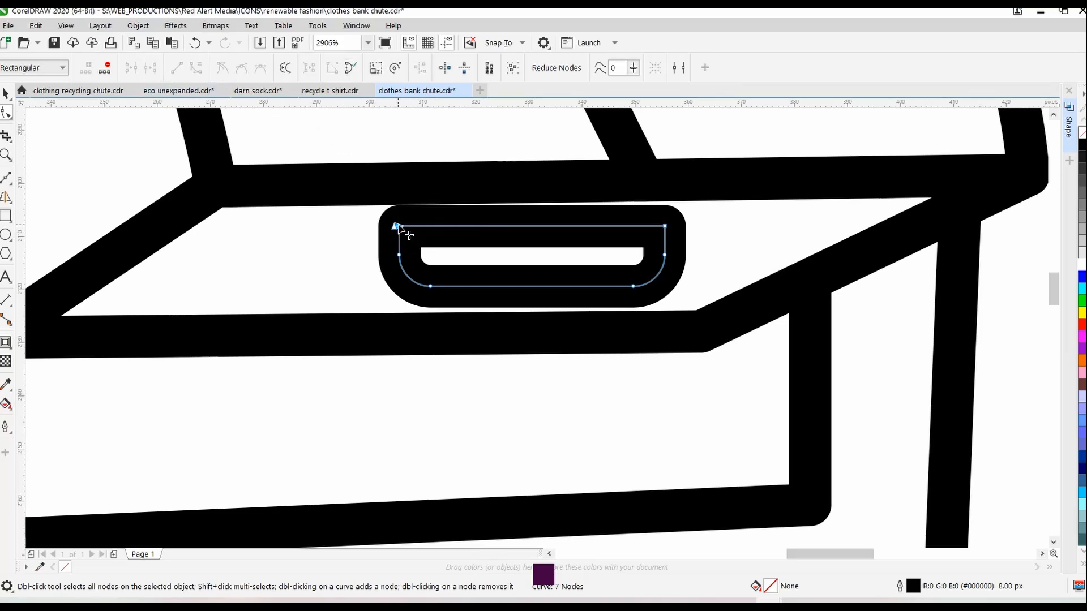
# Pull the handle's detached end node away, delete it to remove the handle's top line, and deselect the curve
pyautogui.moveTo(398, 226); pyautogui.dragTo(524, 121)
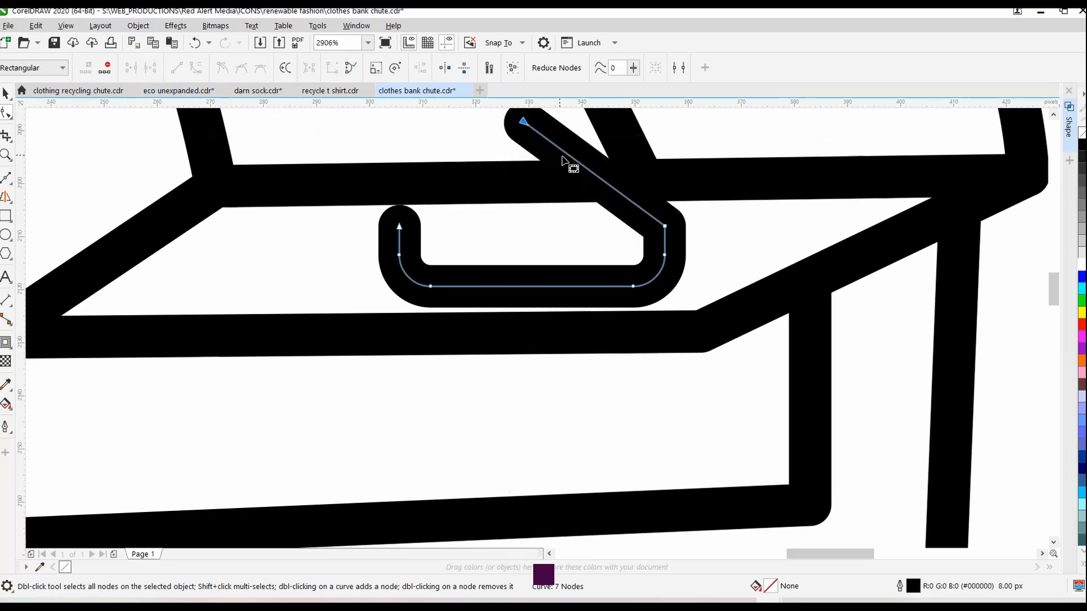
pyautogui.press('Delete')
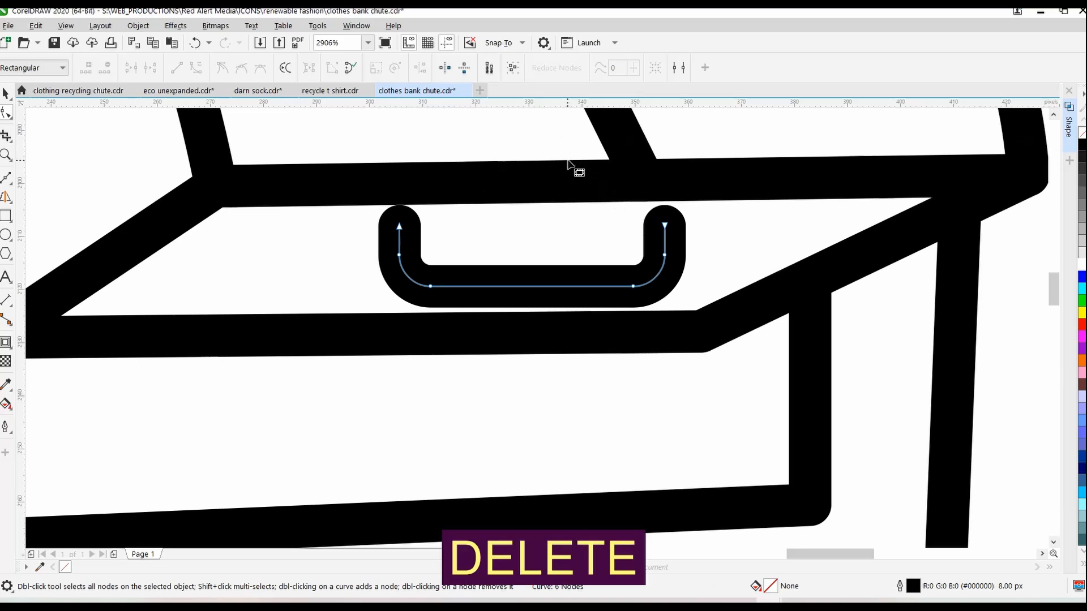
pyautogui.press('F3')
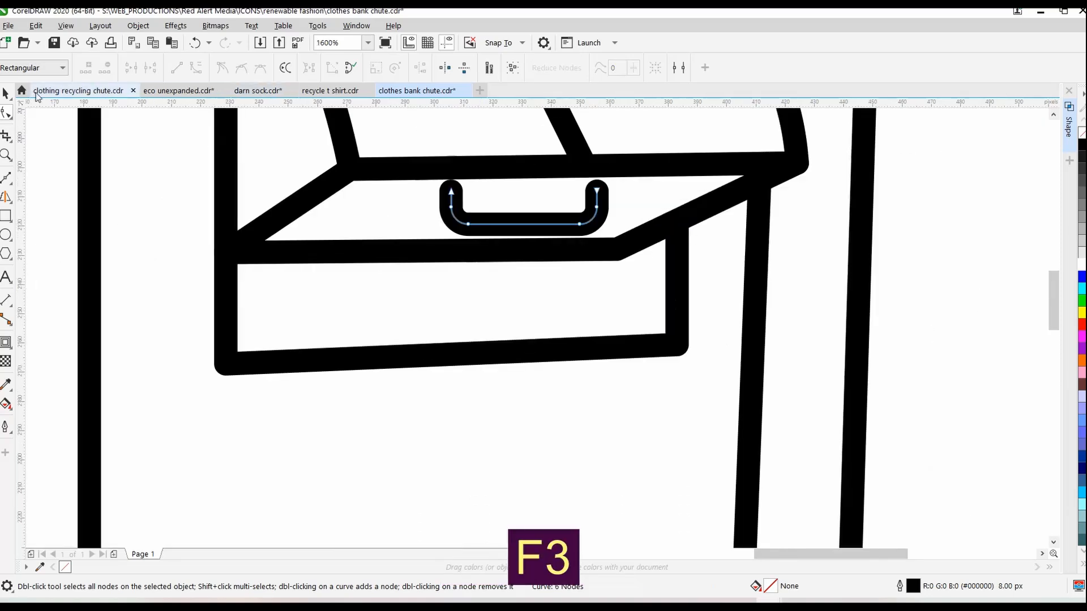
pyautogui.click(7, 94)
pyautogui.press('F4')
pyautogui.click(808, 229)
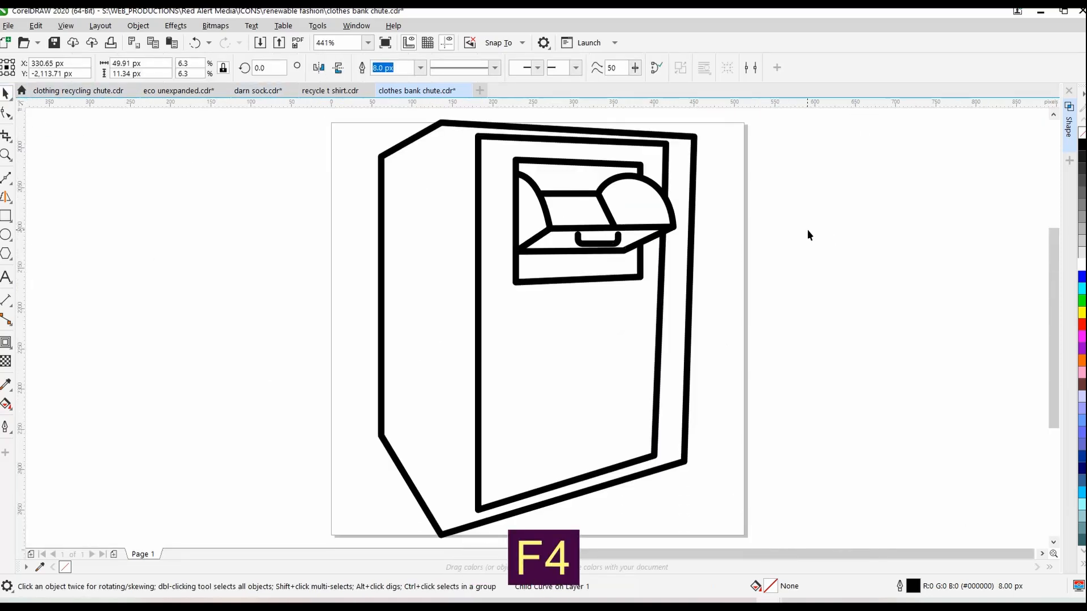